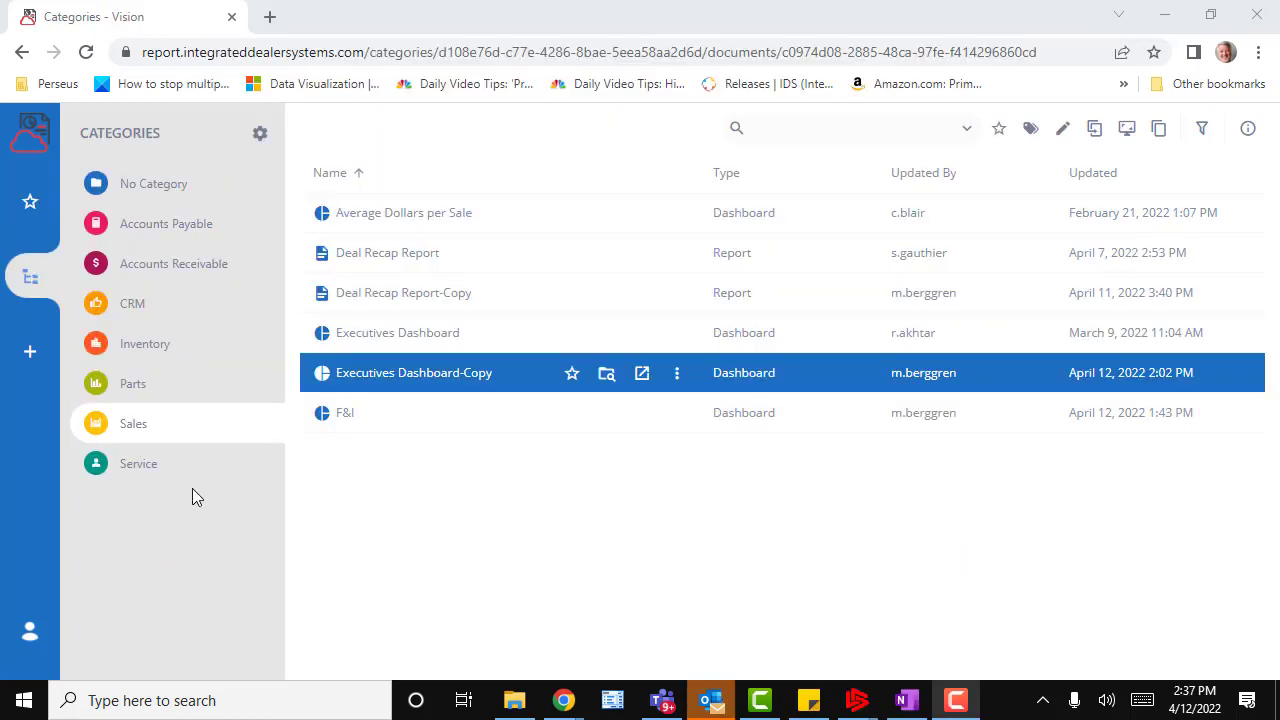
click(31, 358)
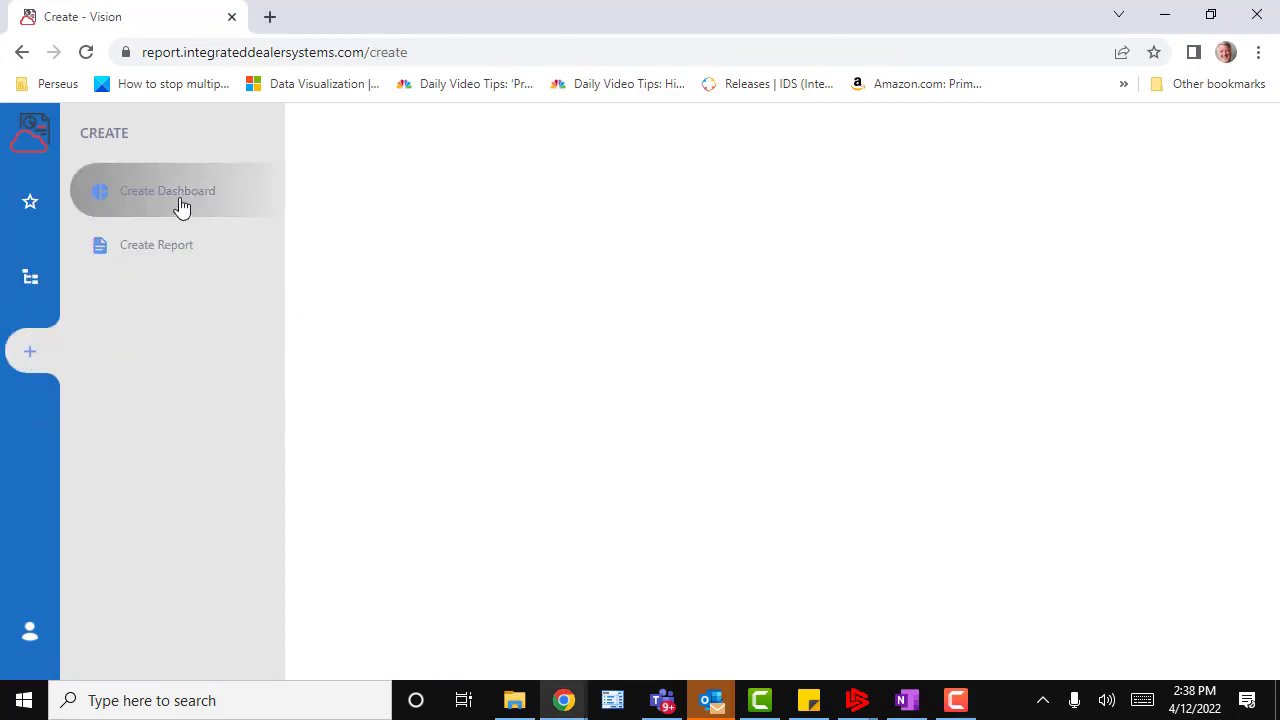
click(181, 205)
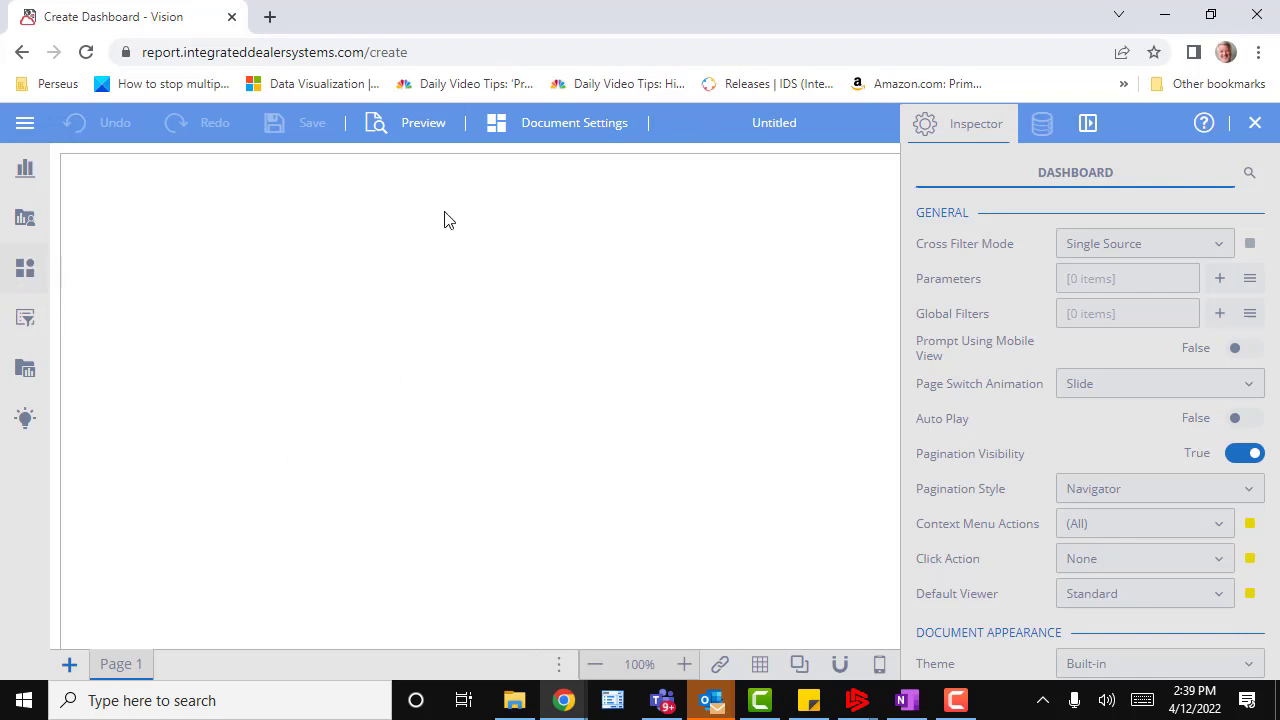
click(1256, 125)
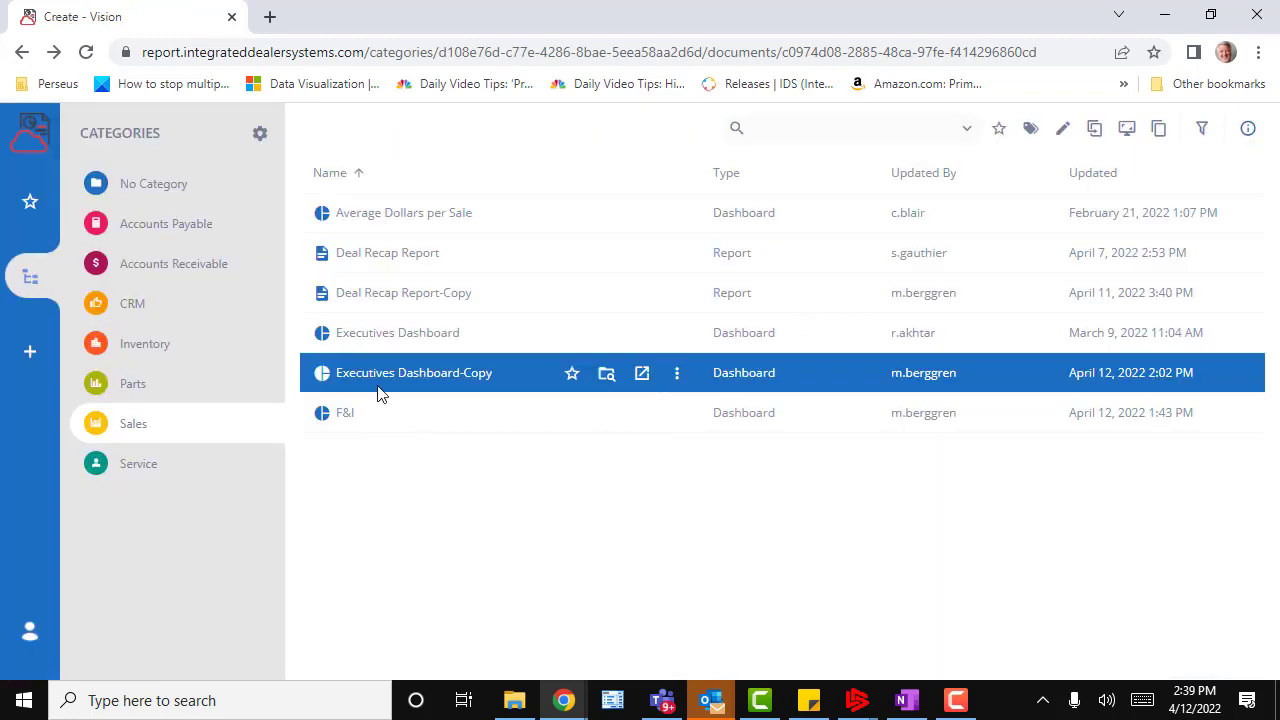
- Open the Executives Dashboard-Copy dashboard for editing
click(678, 376)
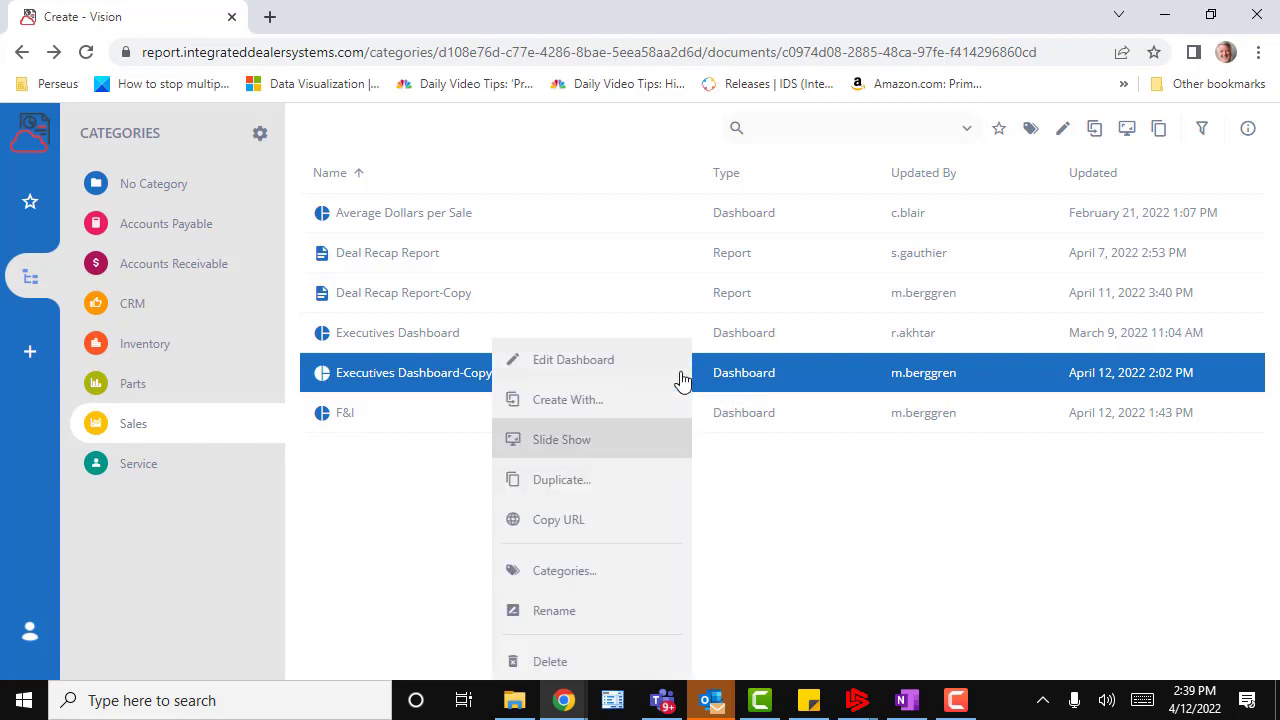
click(549, 364)
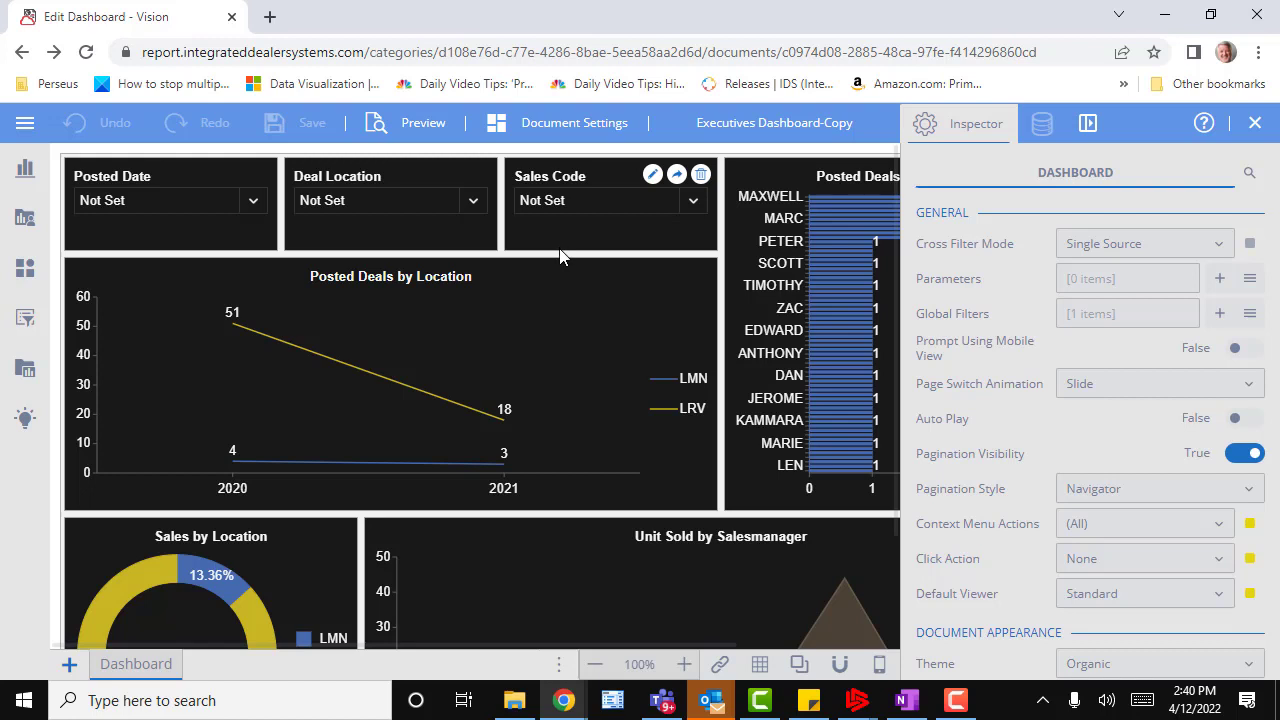
- Examine the available data visualizations, custom visualizations, components, visual gallery categories and built-in slicers, including the Deal Location slicer on the dashboard
click(30, 176)
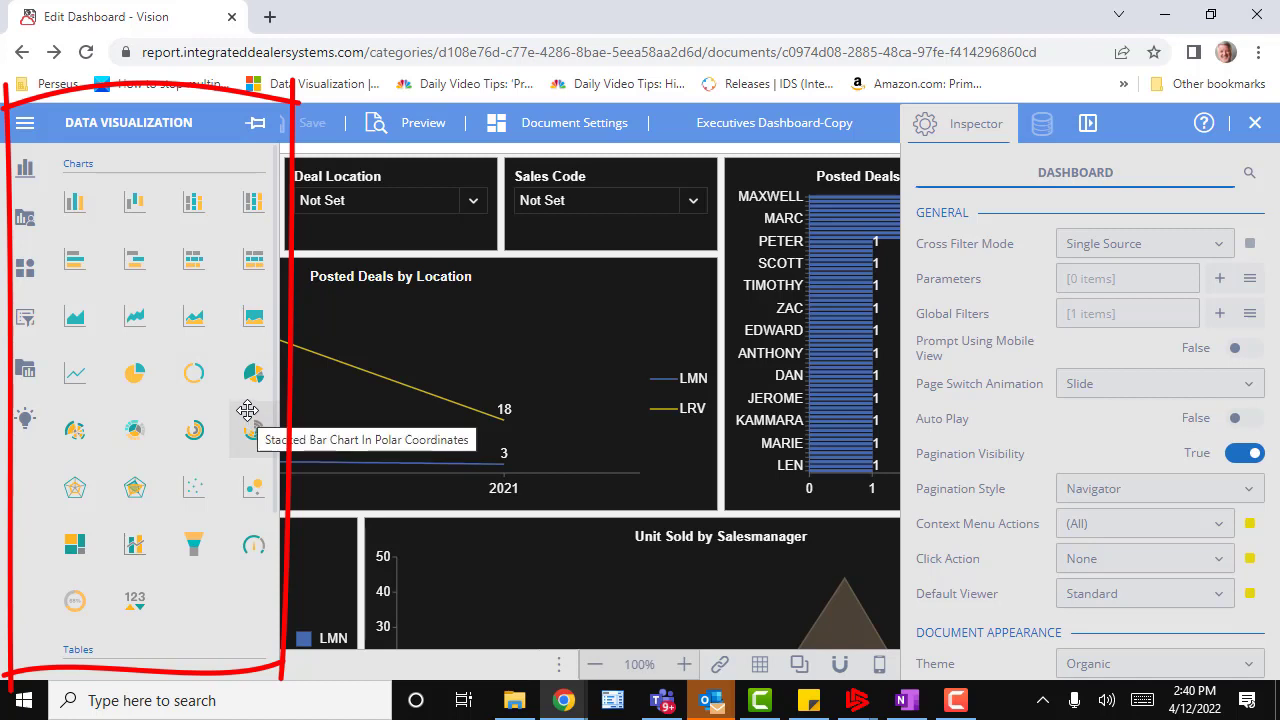
scroll(247, 403, down, 3)
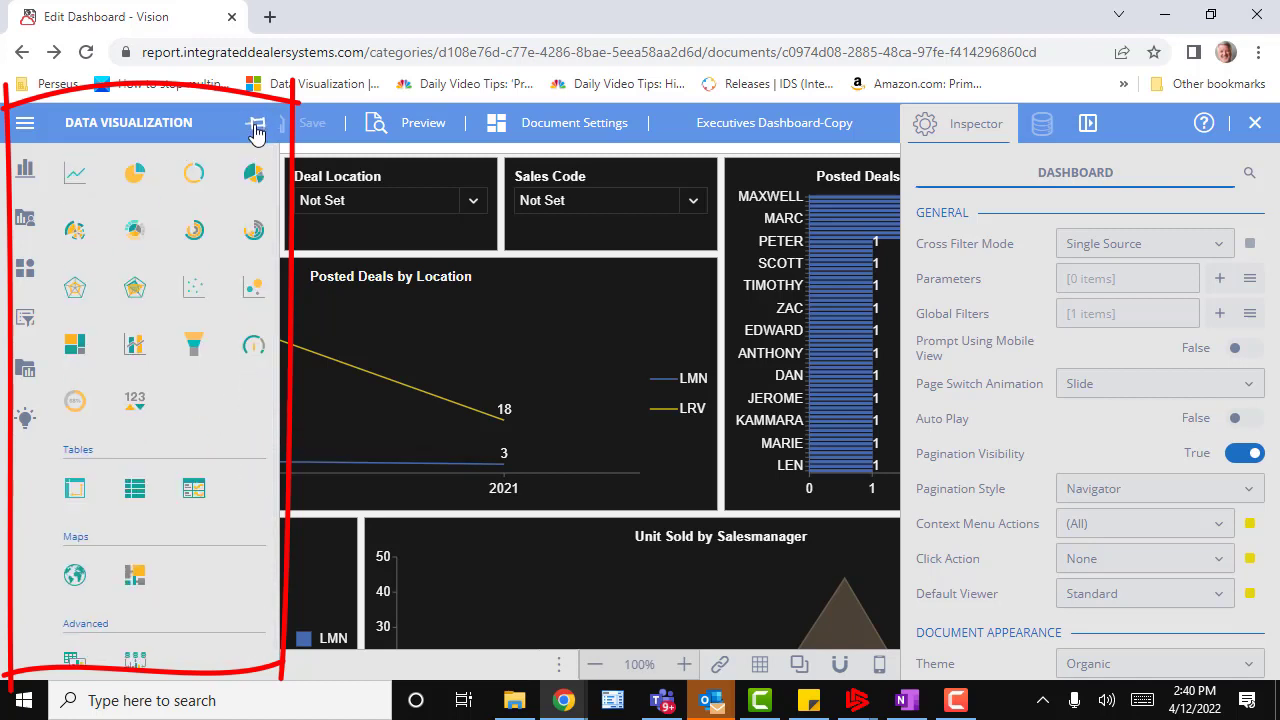
click(24, 224)
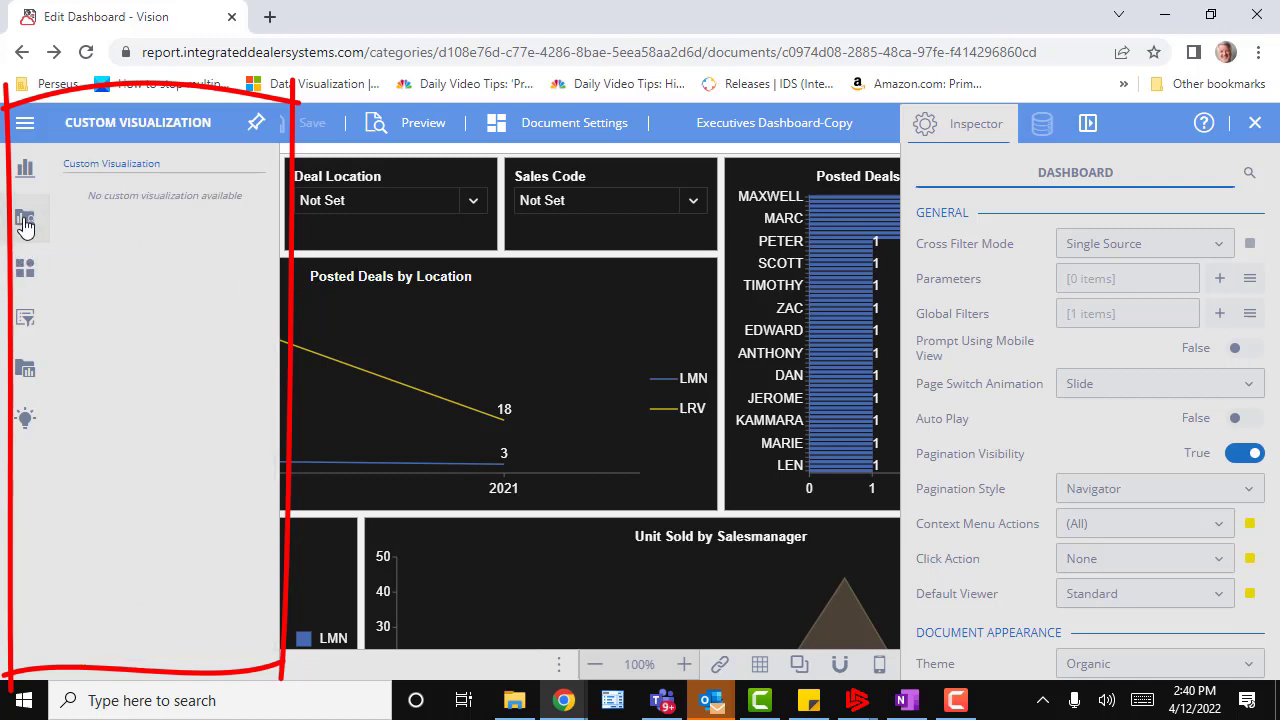
click(25, 272)
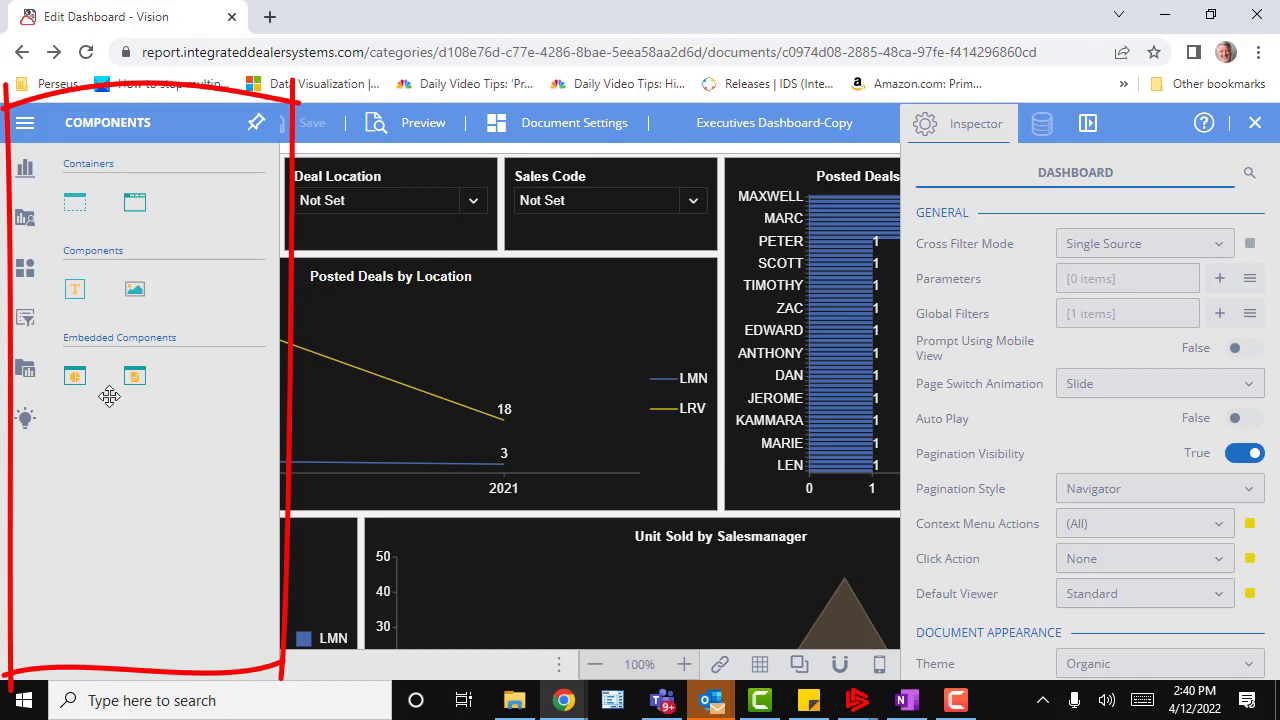
click(25, 373)
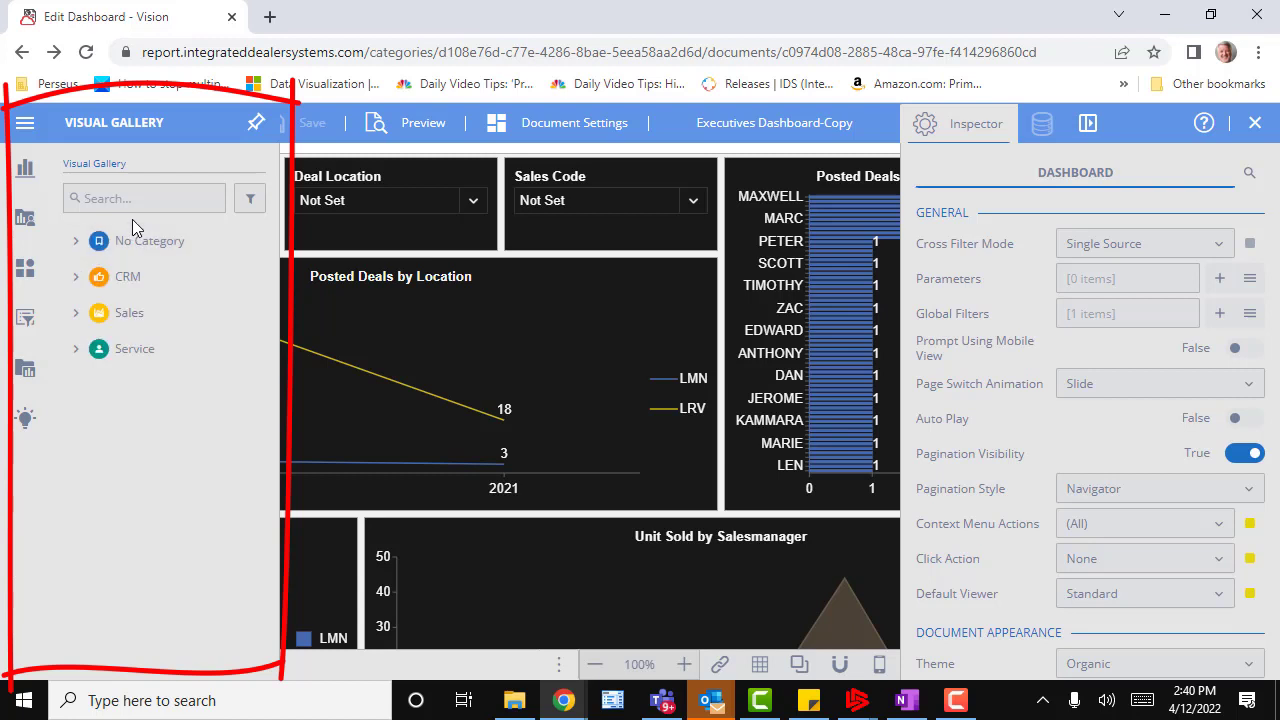
click(26, 318)
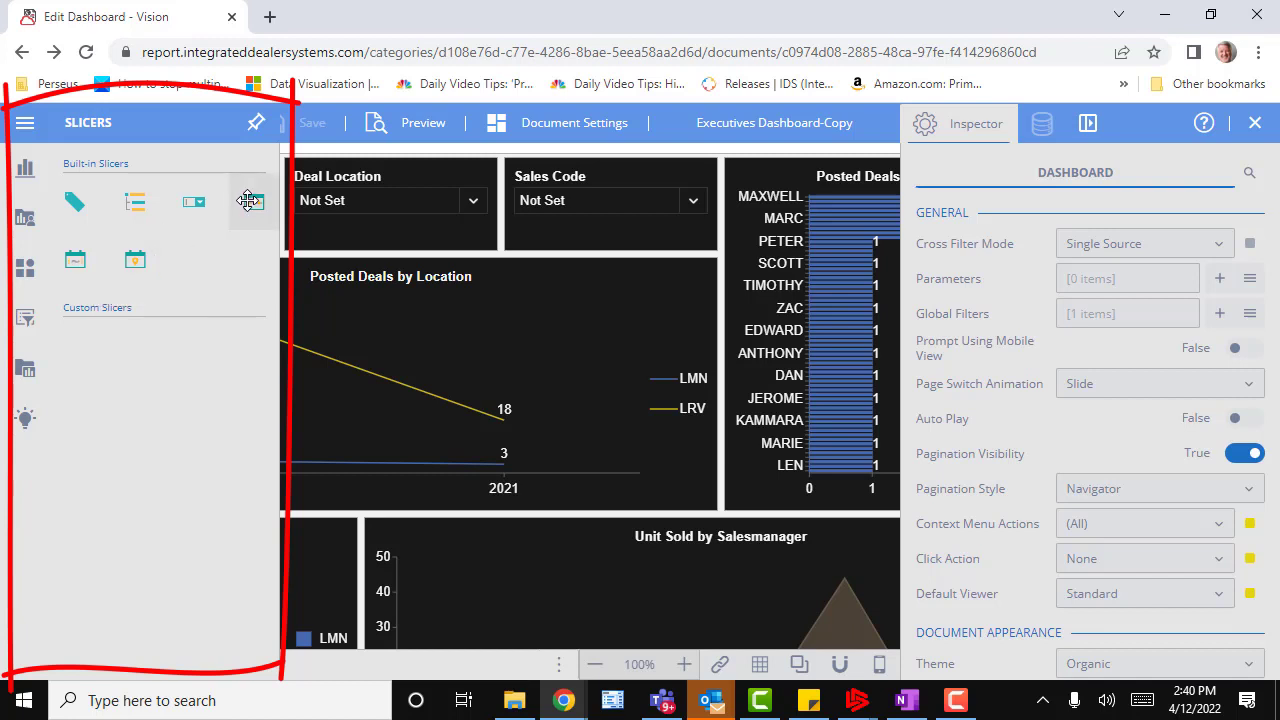
click(351, 174)
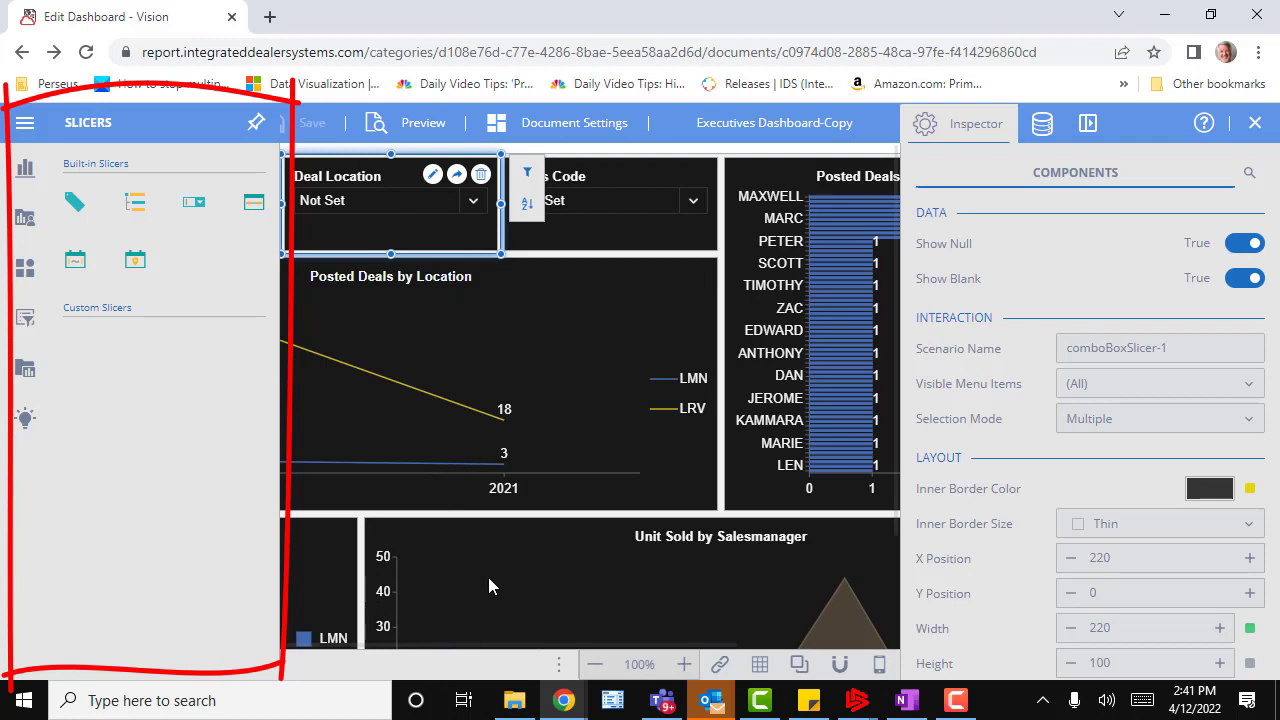
click(255, 122)
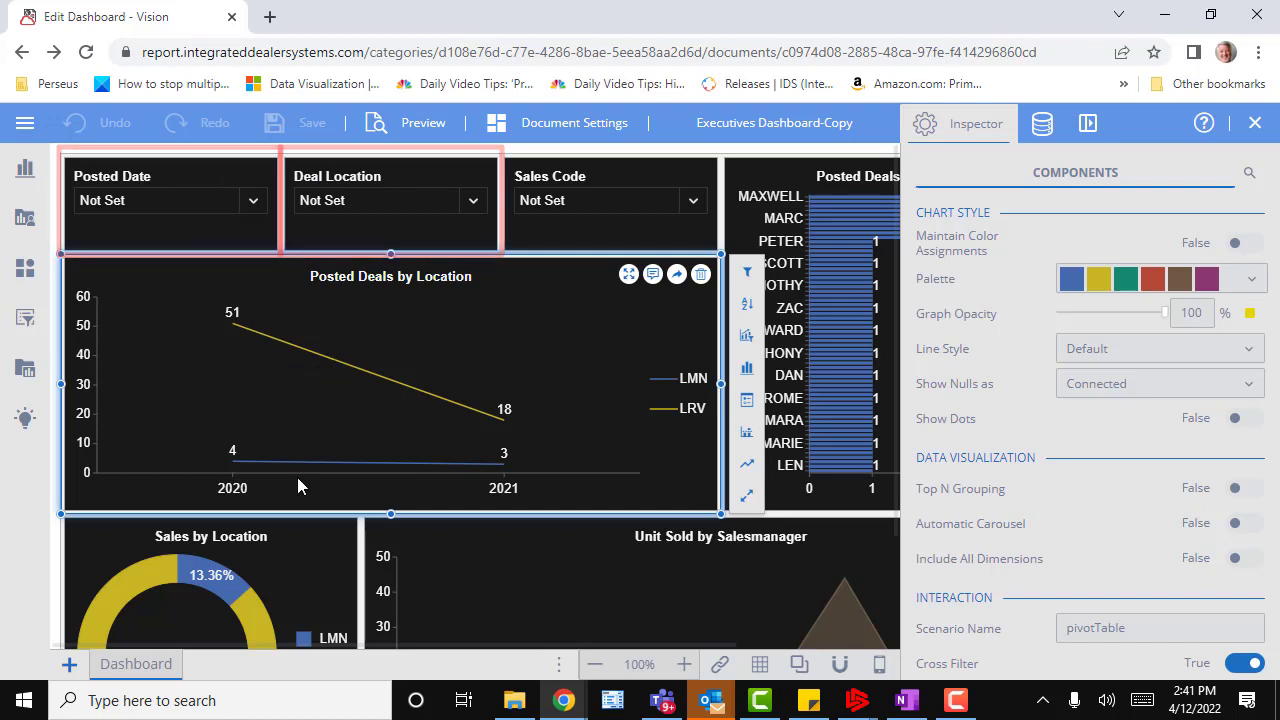
- Change the Sales by Location doughnut chart to a pie chart
scroll(301, 521, down, 1)
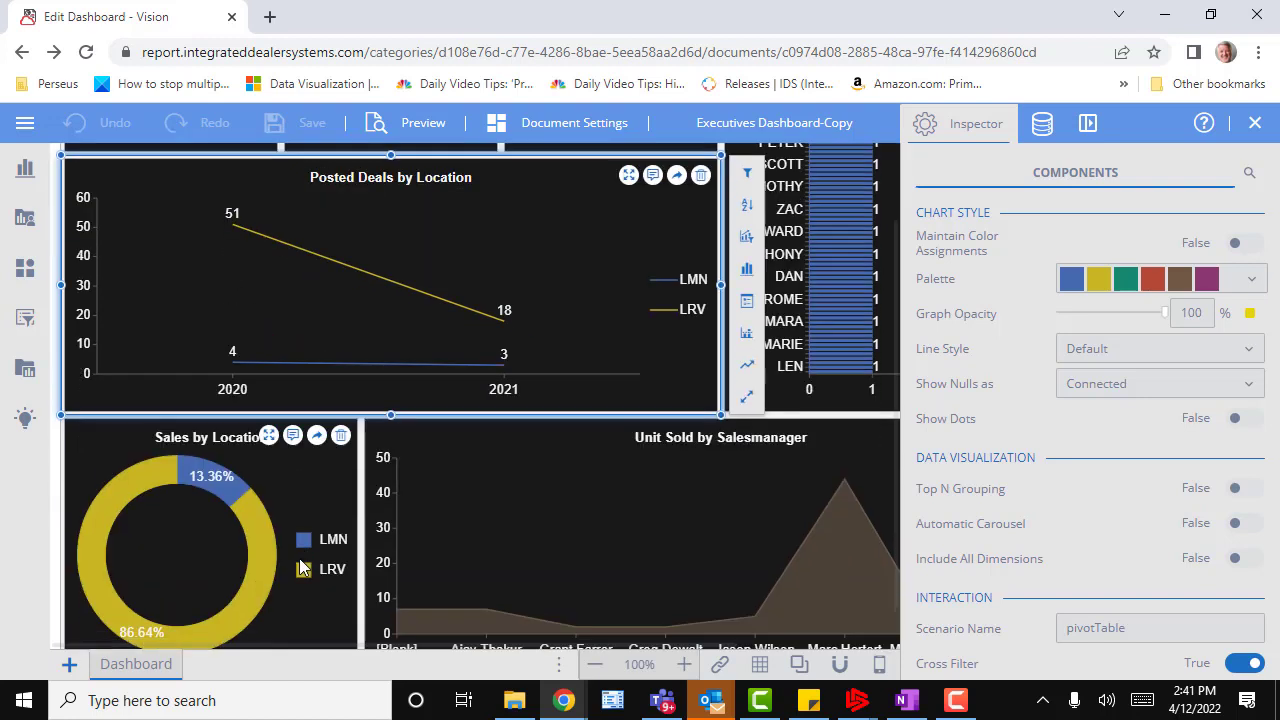
click(258, 487)
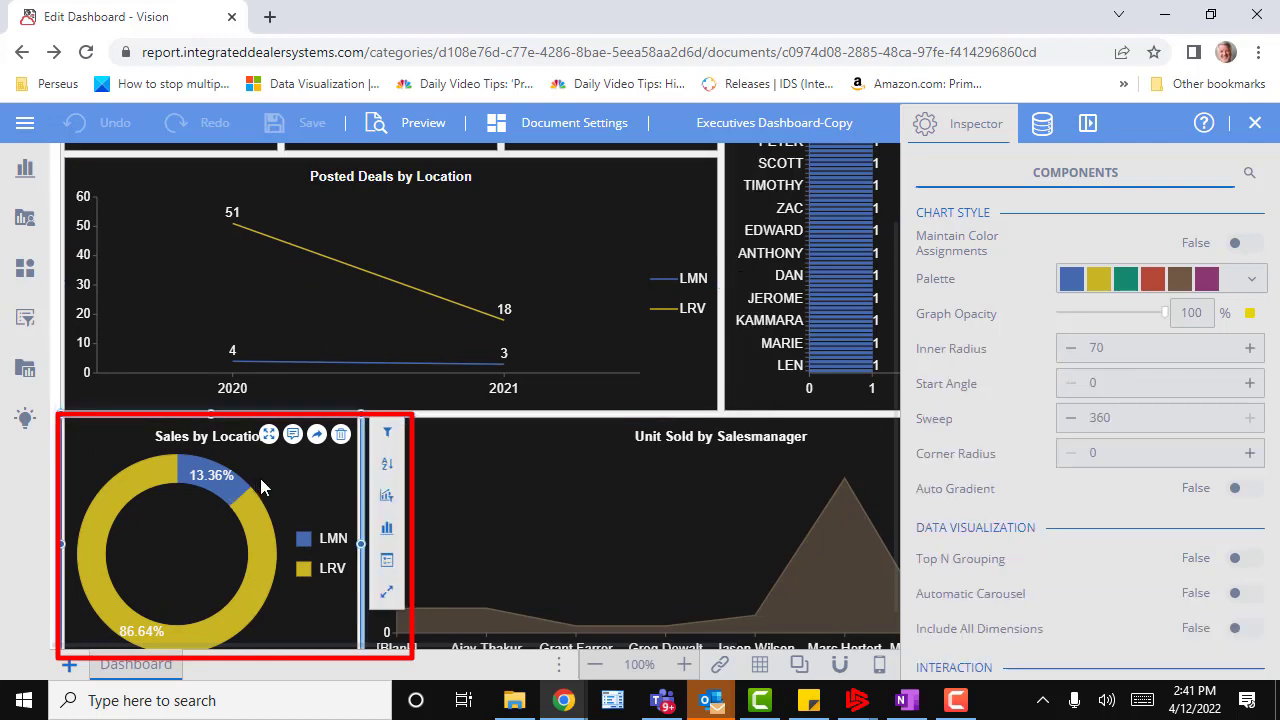
click(387, 530)
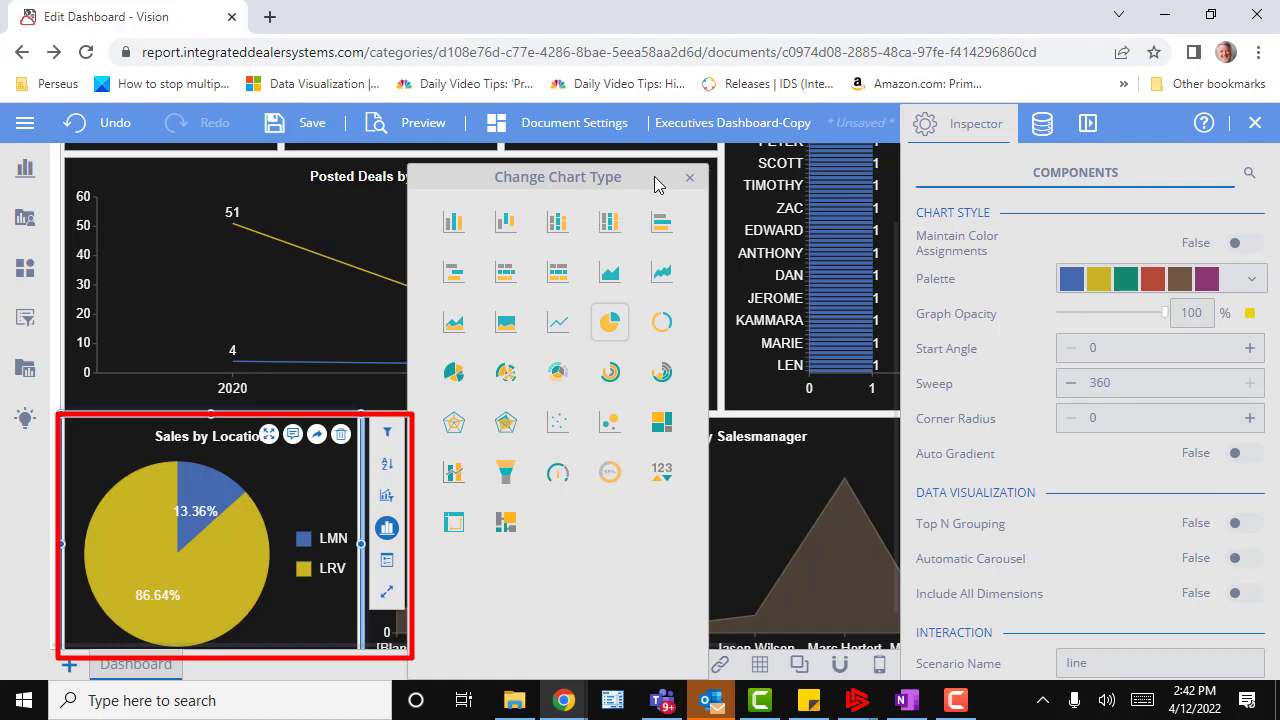
click(689, 177)
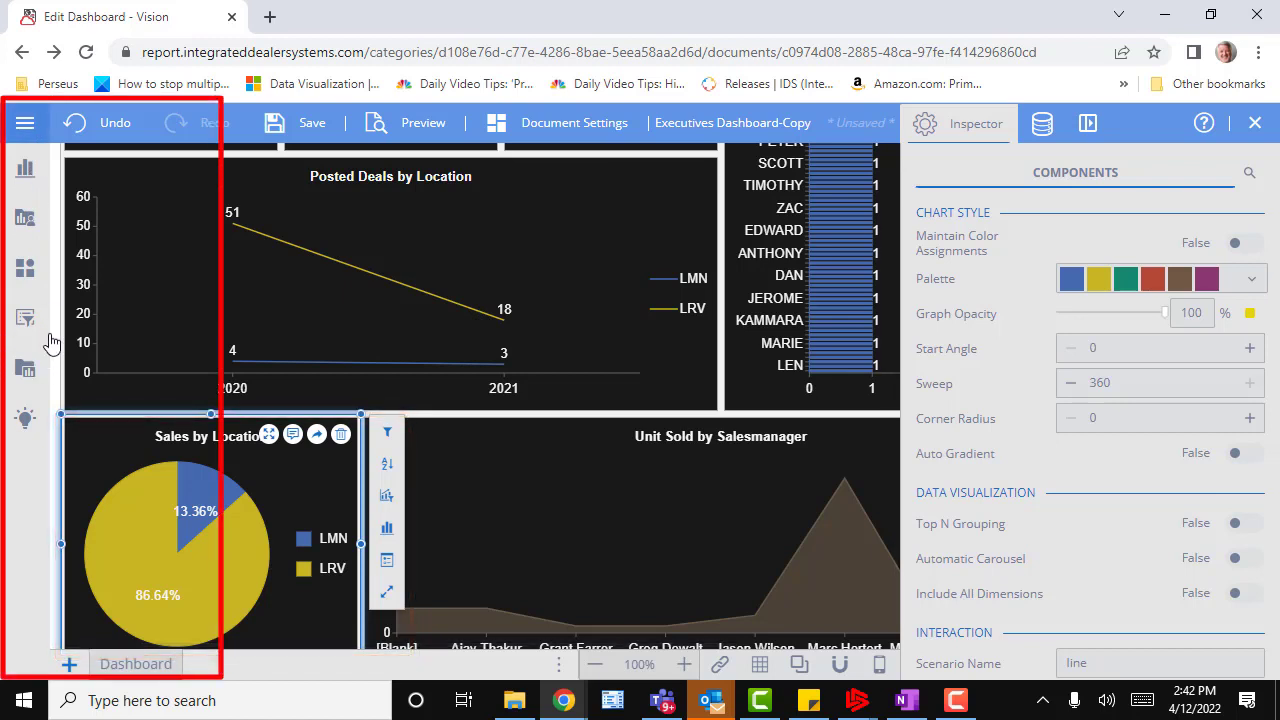
- Preview the dashboard, filter it by the LMN slice of Sales by Location, and close the preview
click(30, 132)
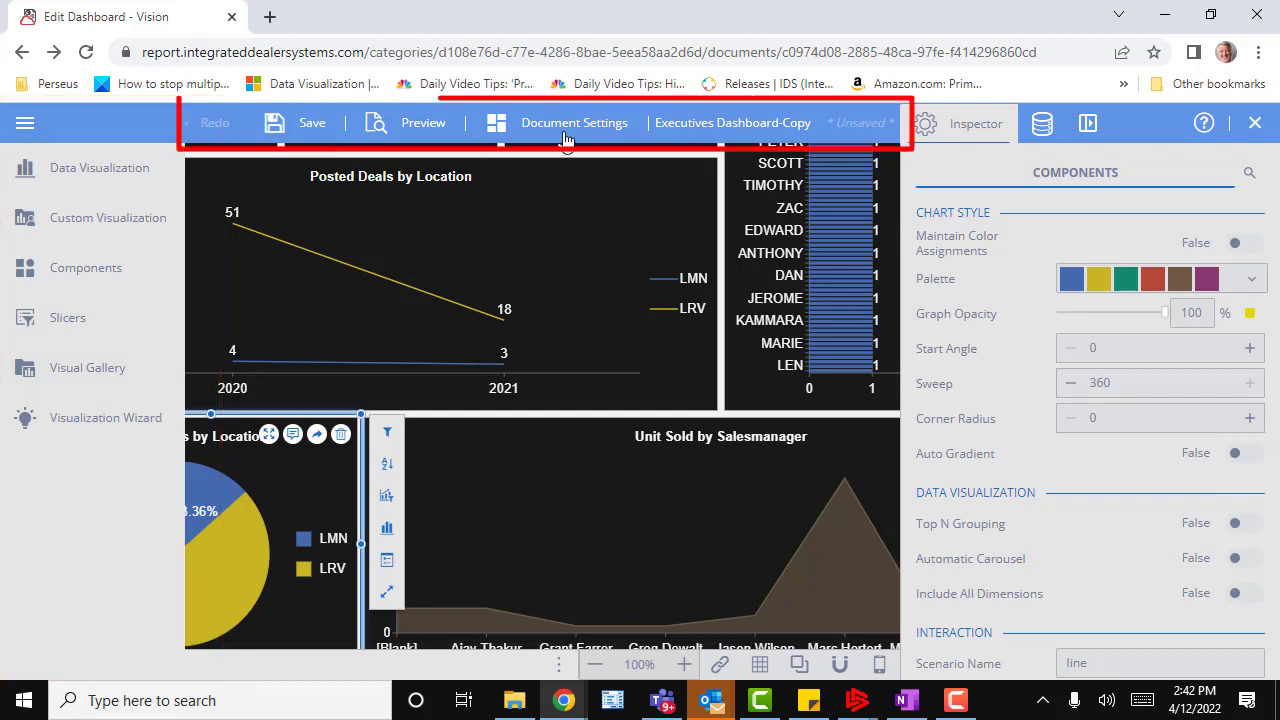
click(407, 125)
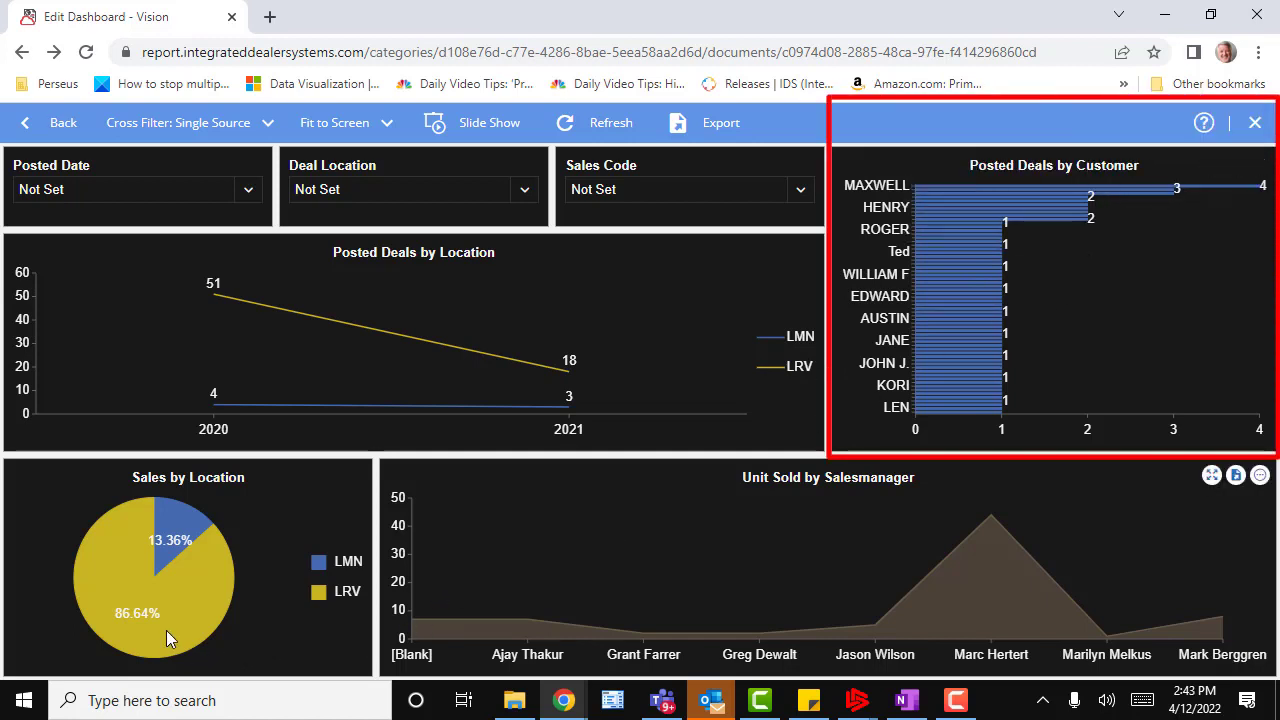
mouse_move(180, 510)
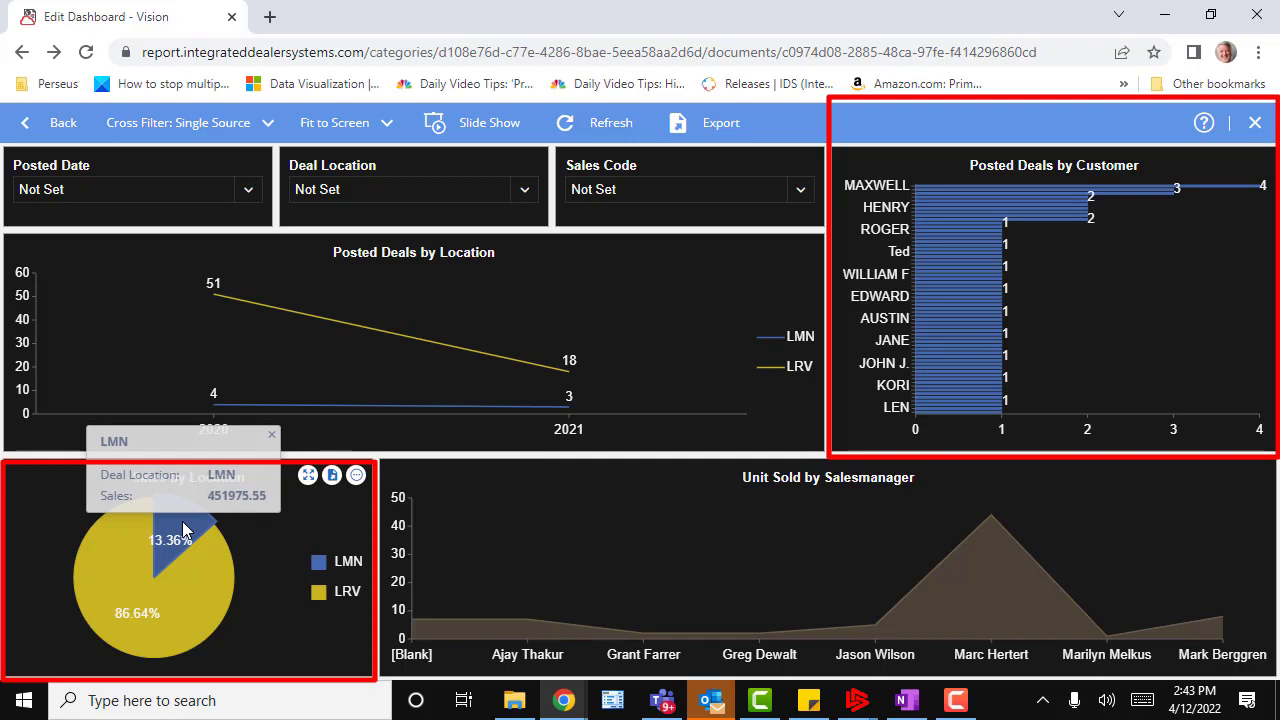
click(185, 528)
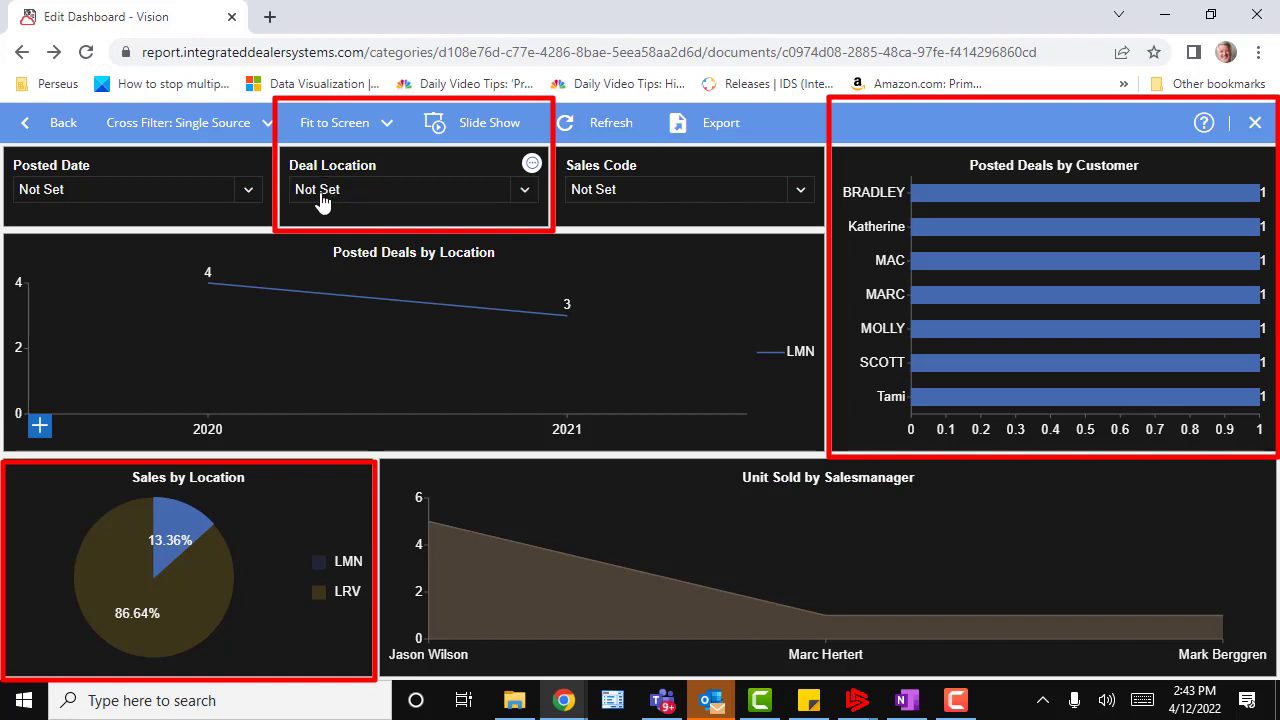
click(1253, 122)
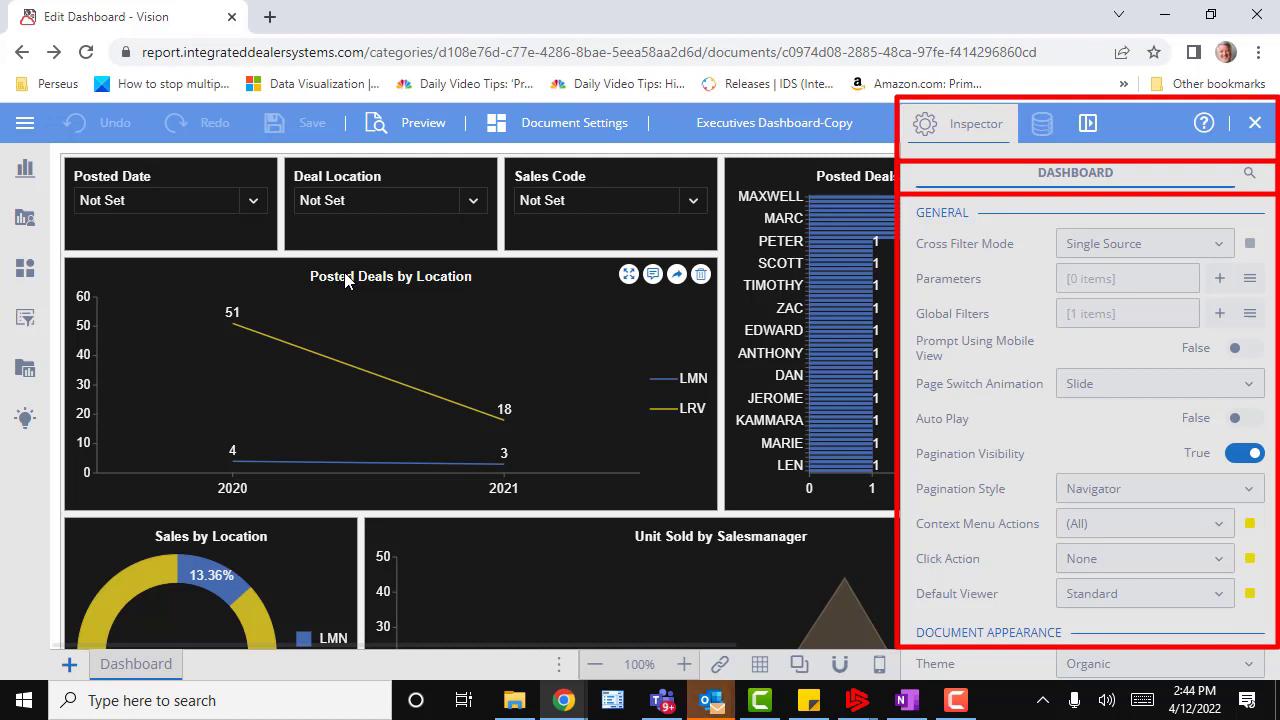
- Review the component properties and data bindings of the Posted Deals by Location, Sales by Location and Unit Sold by Salesmanager charts
click(460, 303)
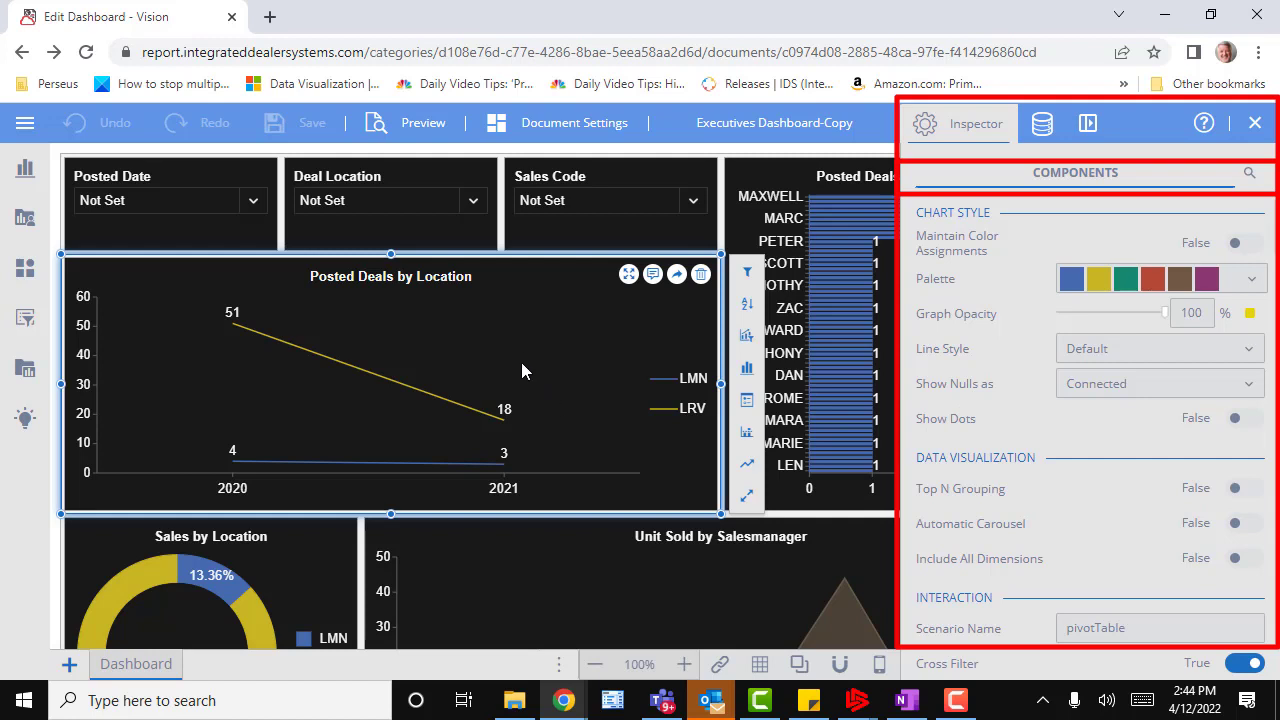
click(190, 573)
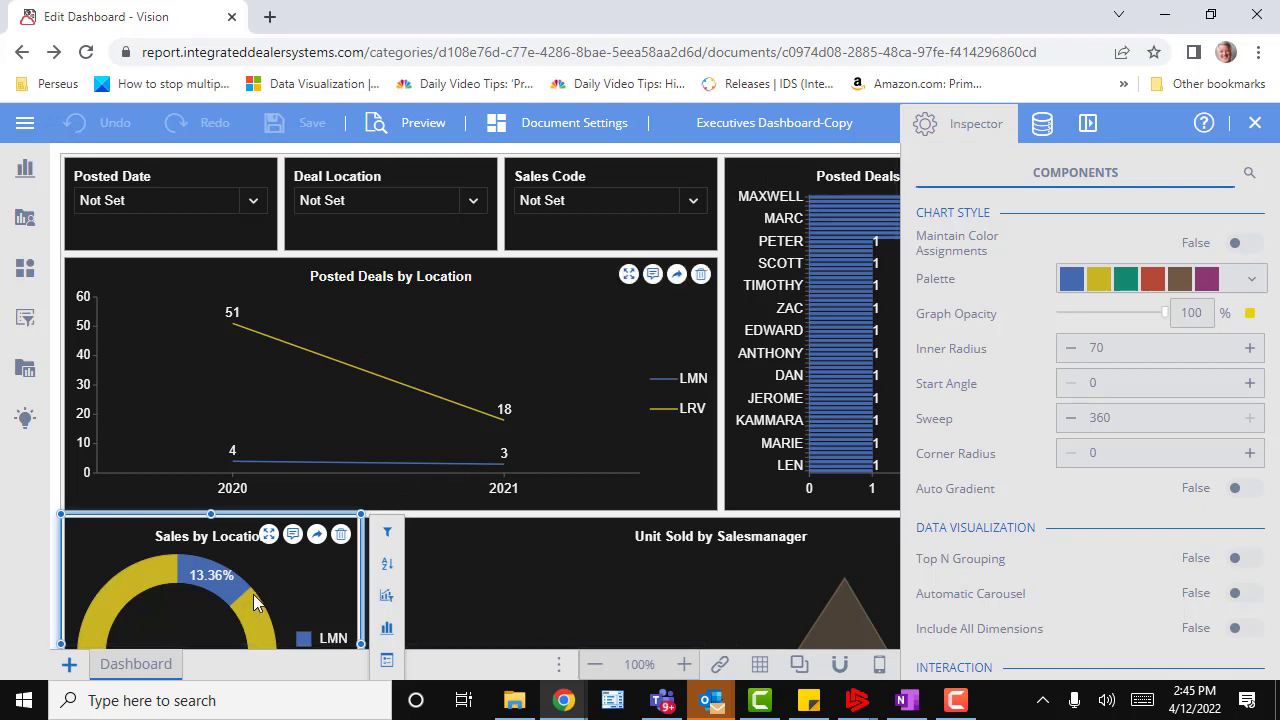
click(1043, 126)
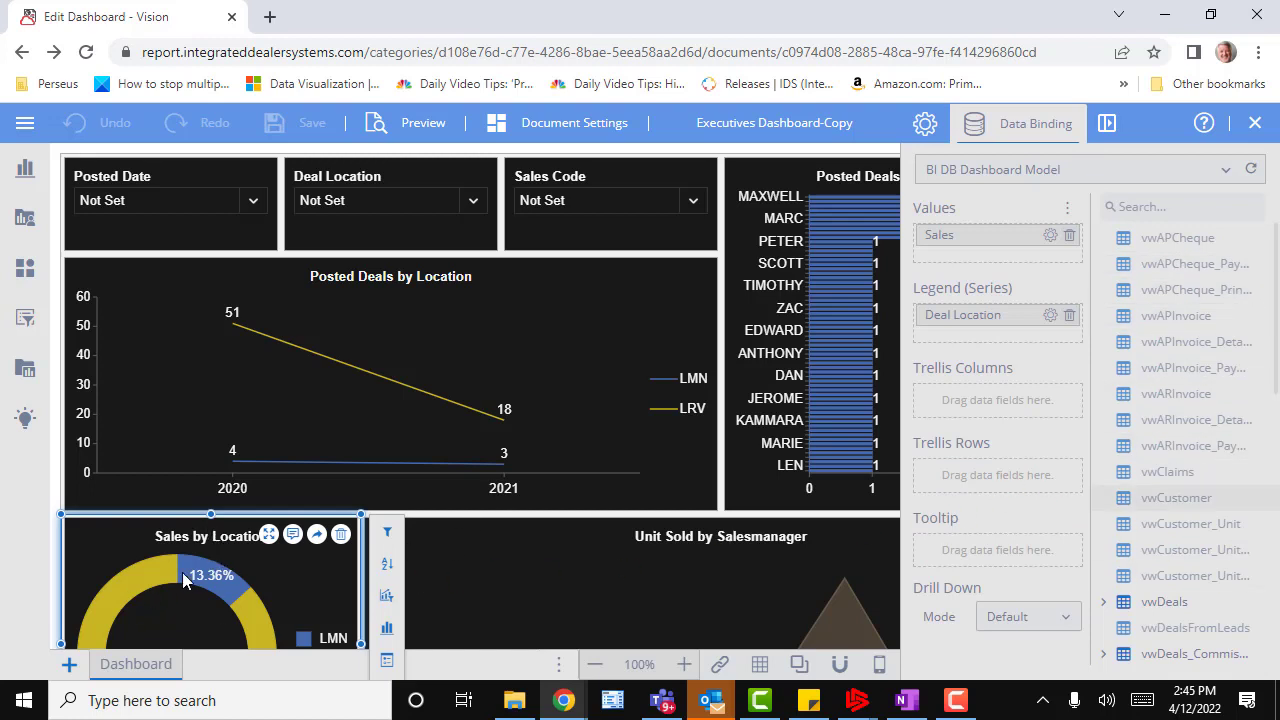
click(433, 283)
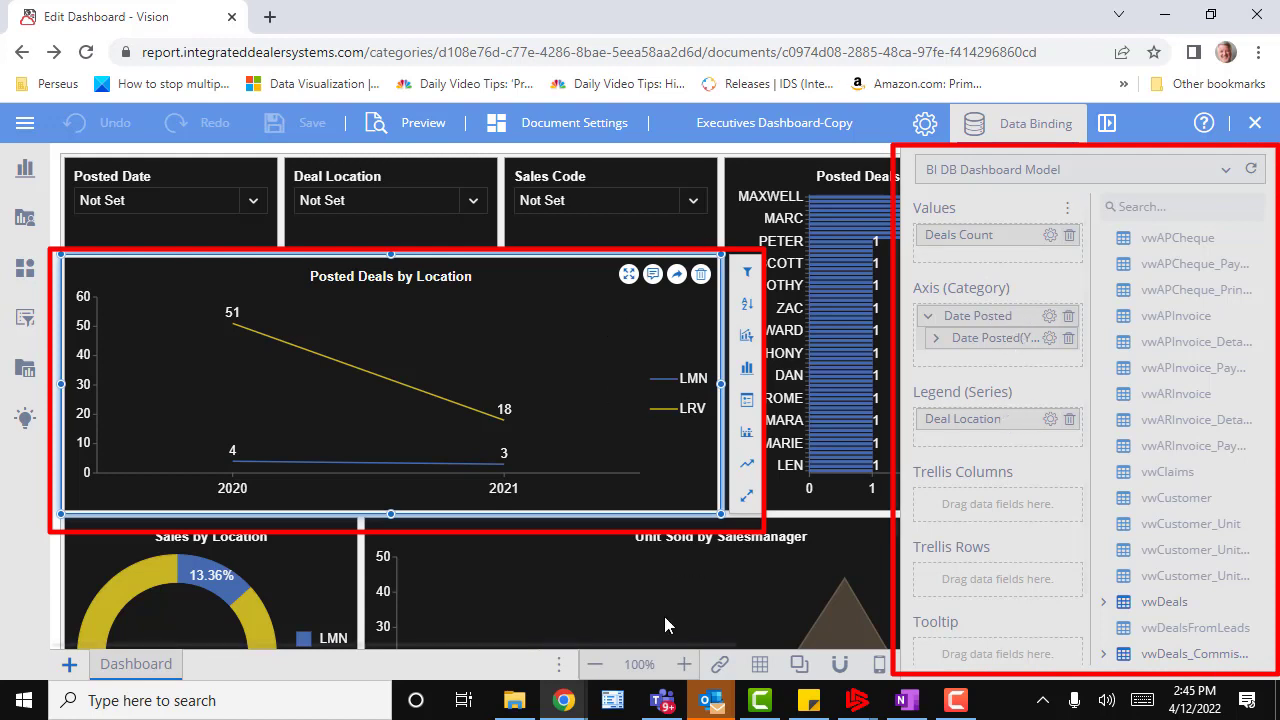
click(653, 548)
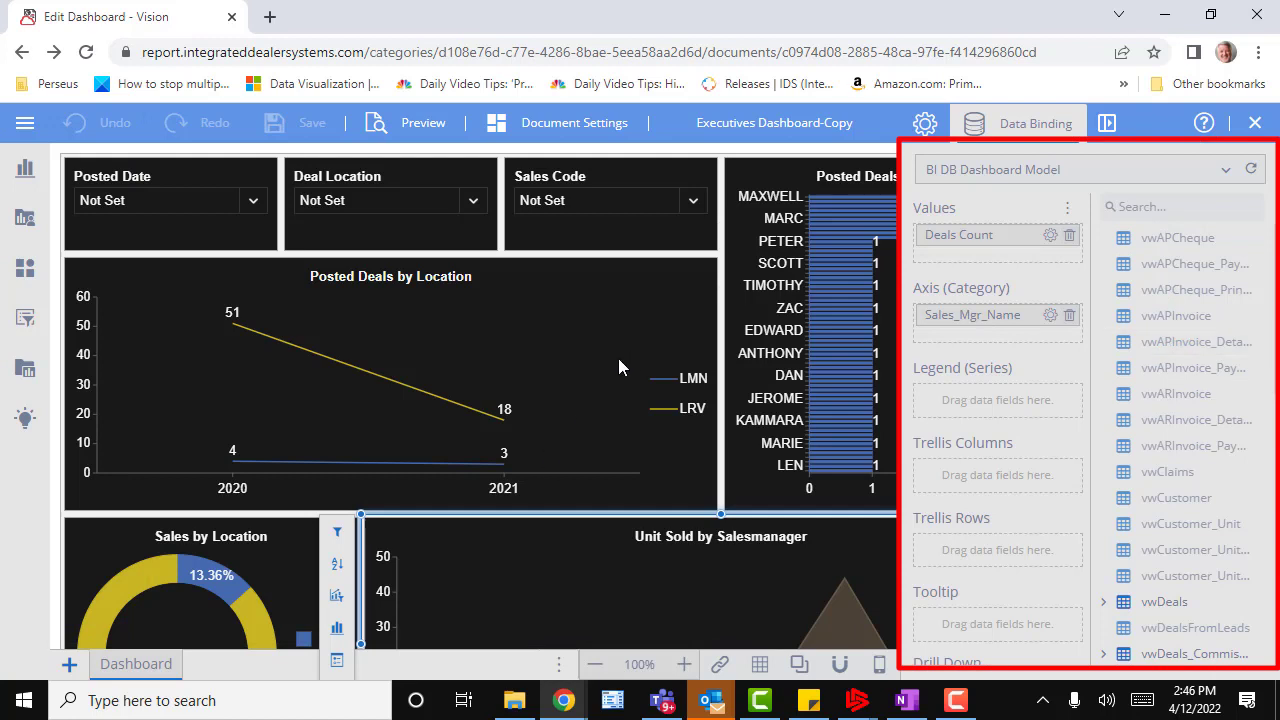
mouse_move(560, 399)
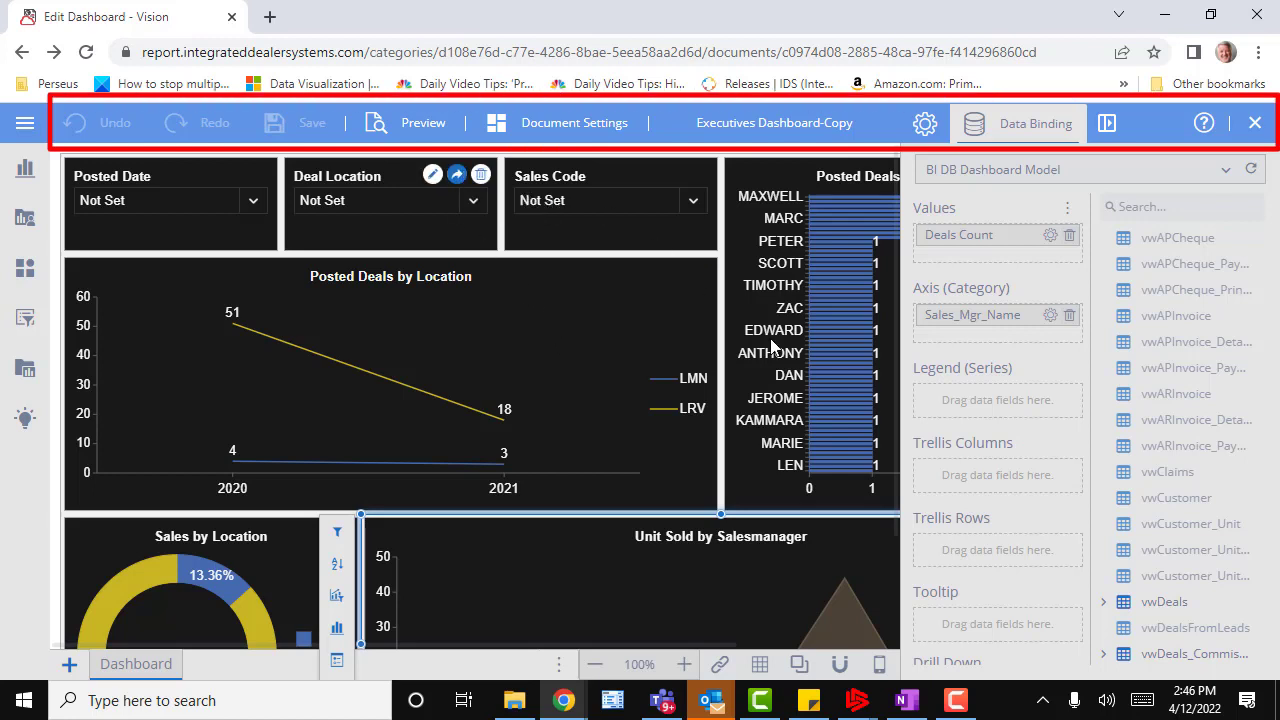
- View the dashboard's mobile layout and look through its stacked slicers and charts
click(881, 668)
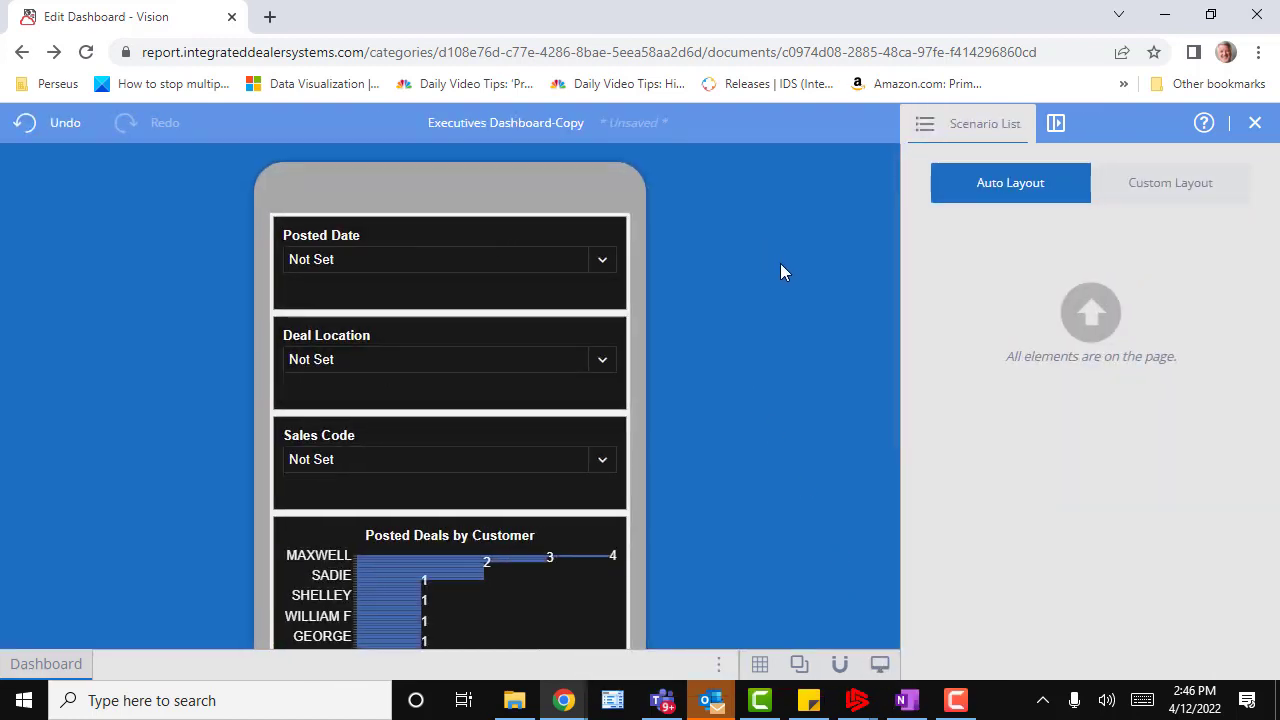
scroll(782, 268, down, 2)
scroll(783, 270, down, 2)
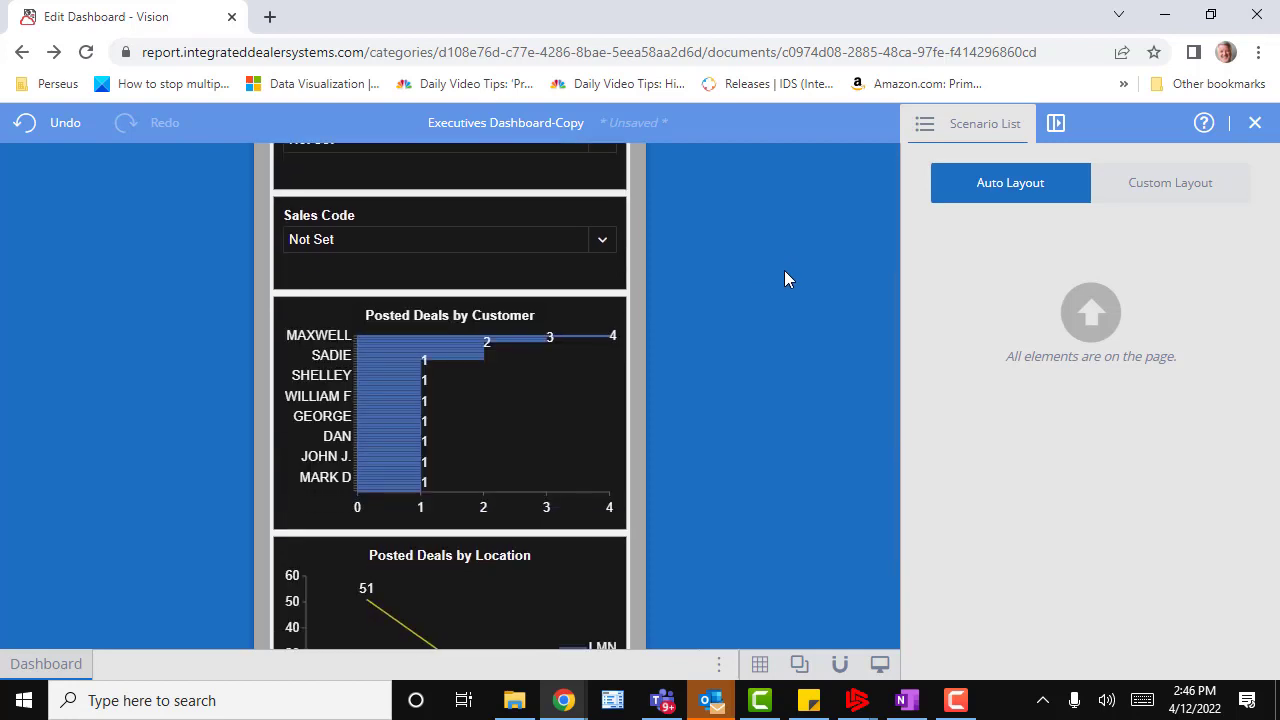
scroll(794, 328, up, 3)
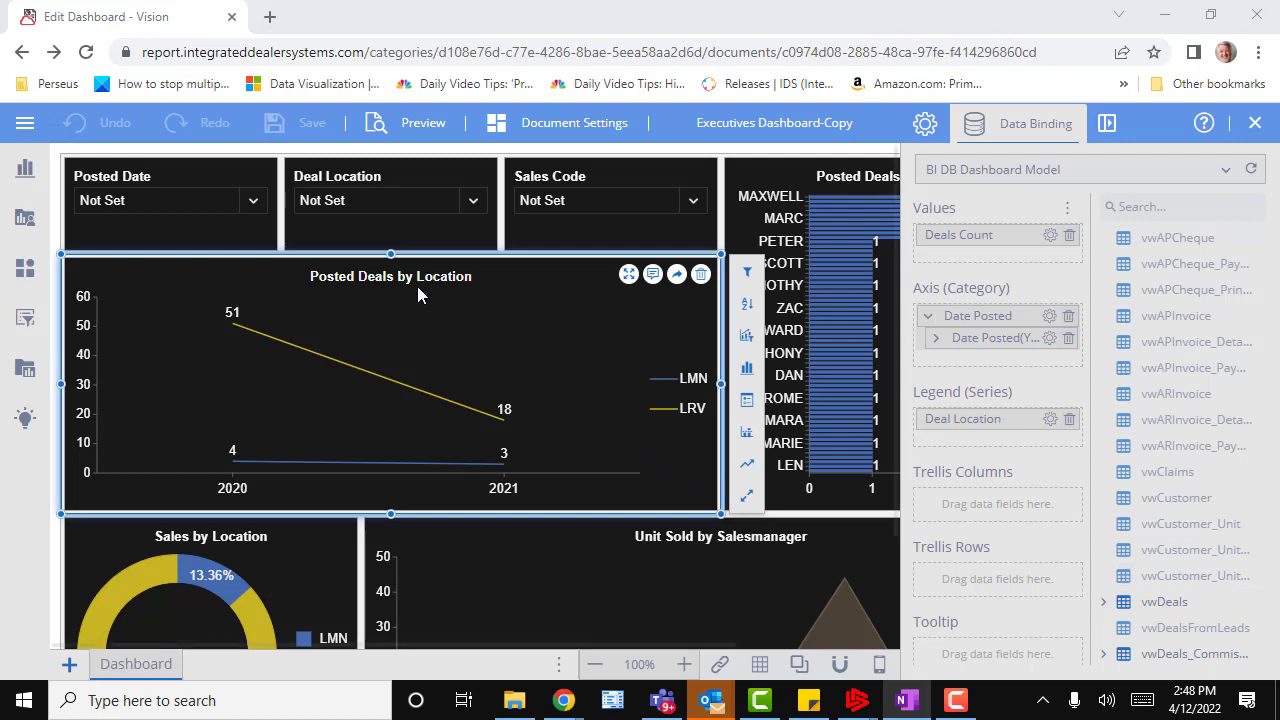
- Replace the Posted Deals by Location chart with a new line chart and widen it across the freed space
click(701, 274)
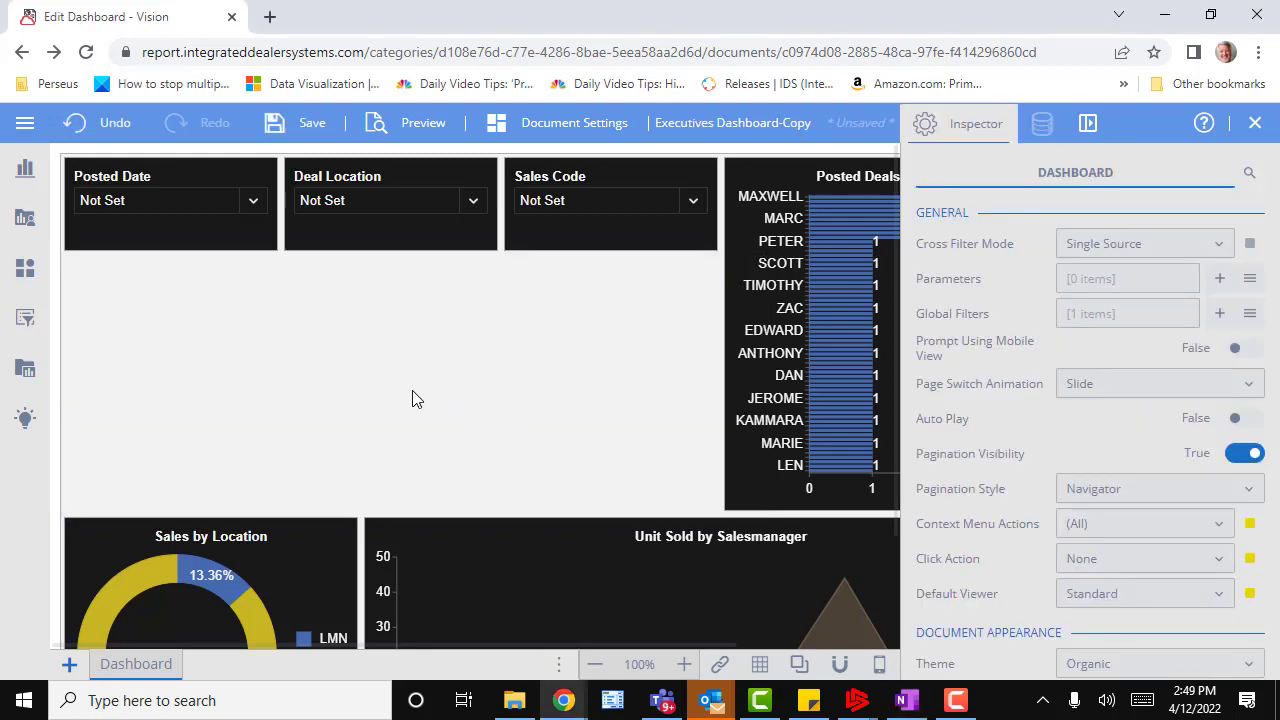
click(25, 172)
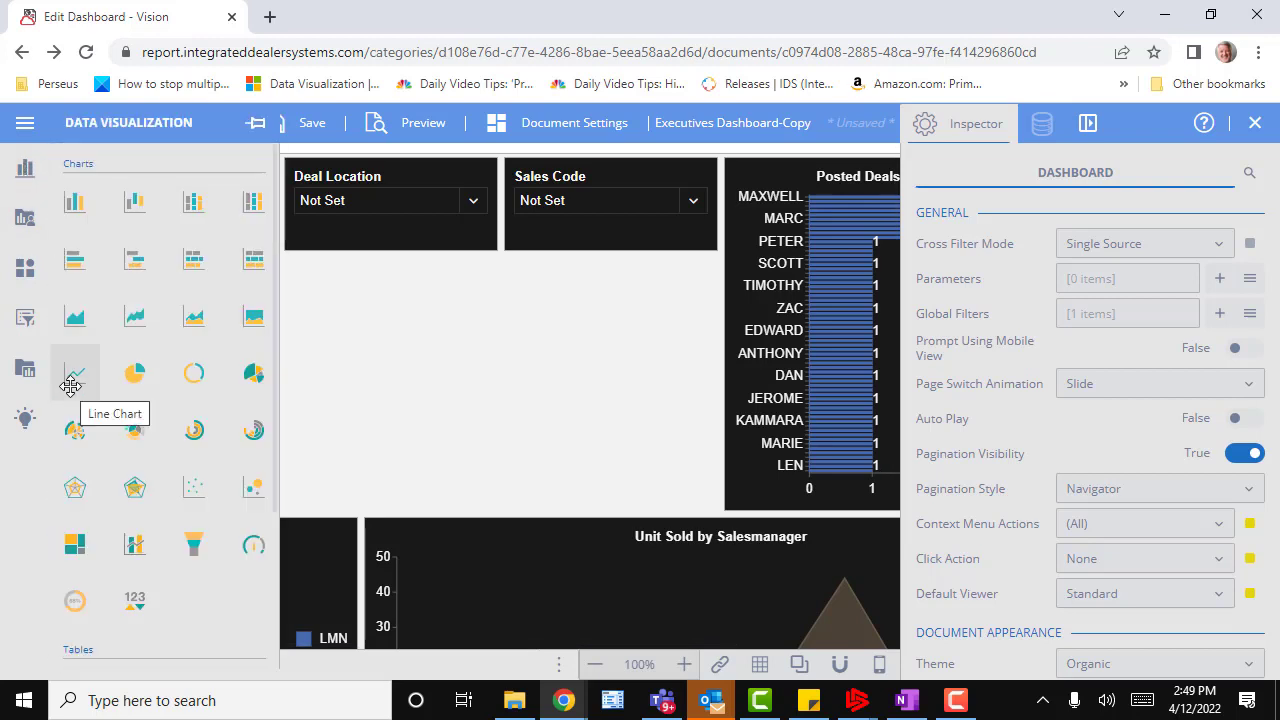
drag(71, 387, 374, 350)
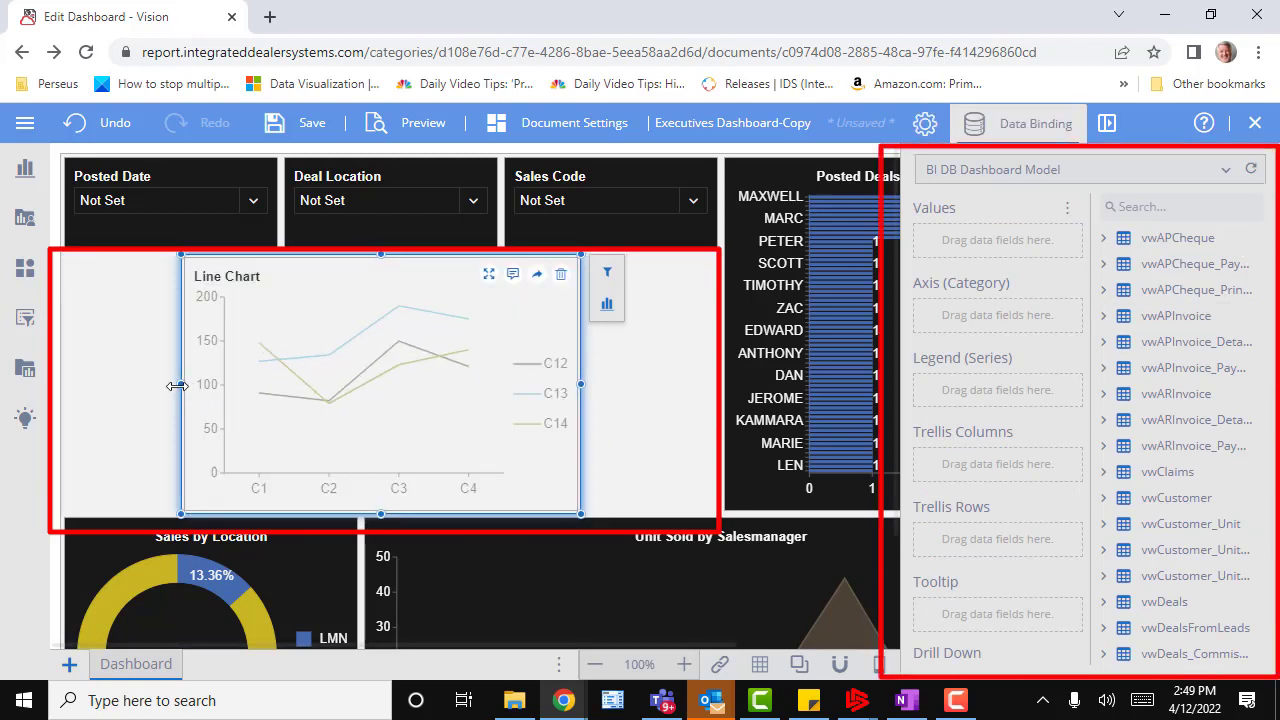
drag(181, 384, 63, 368)
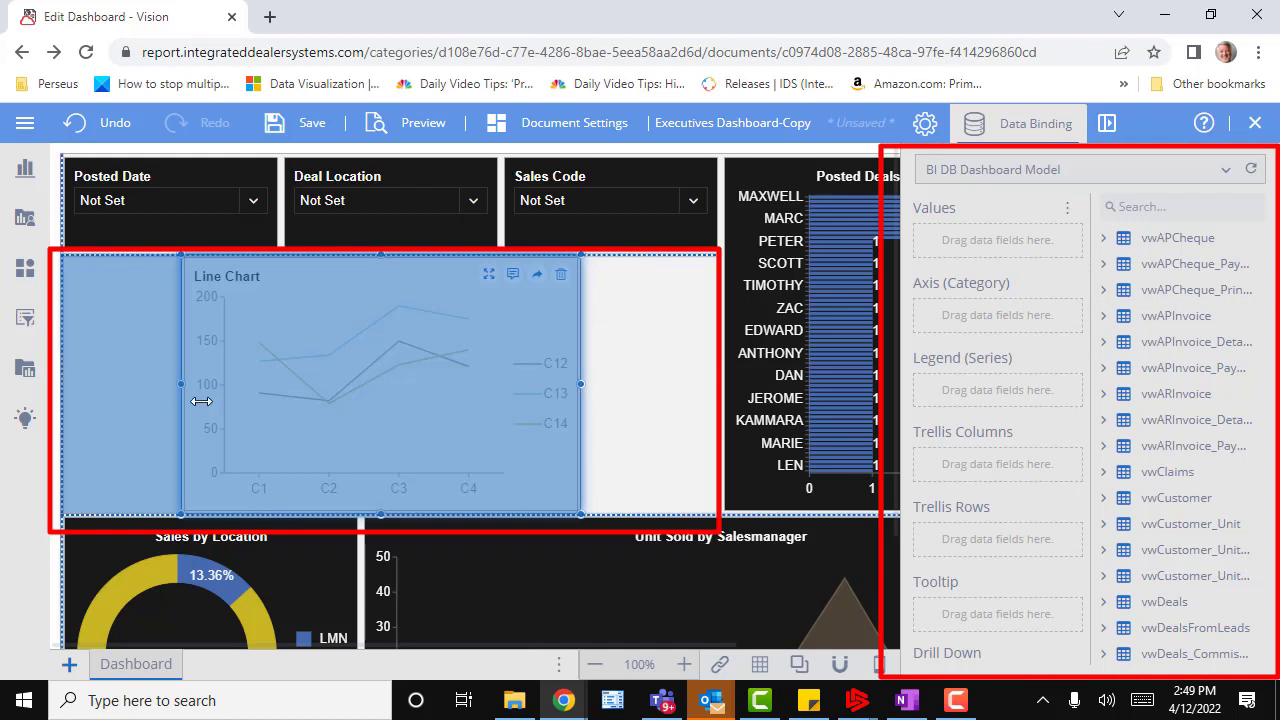
drag(580, 386, 688, 384)
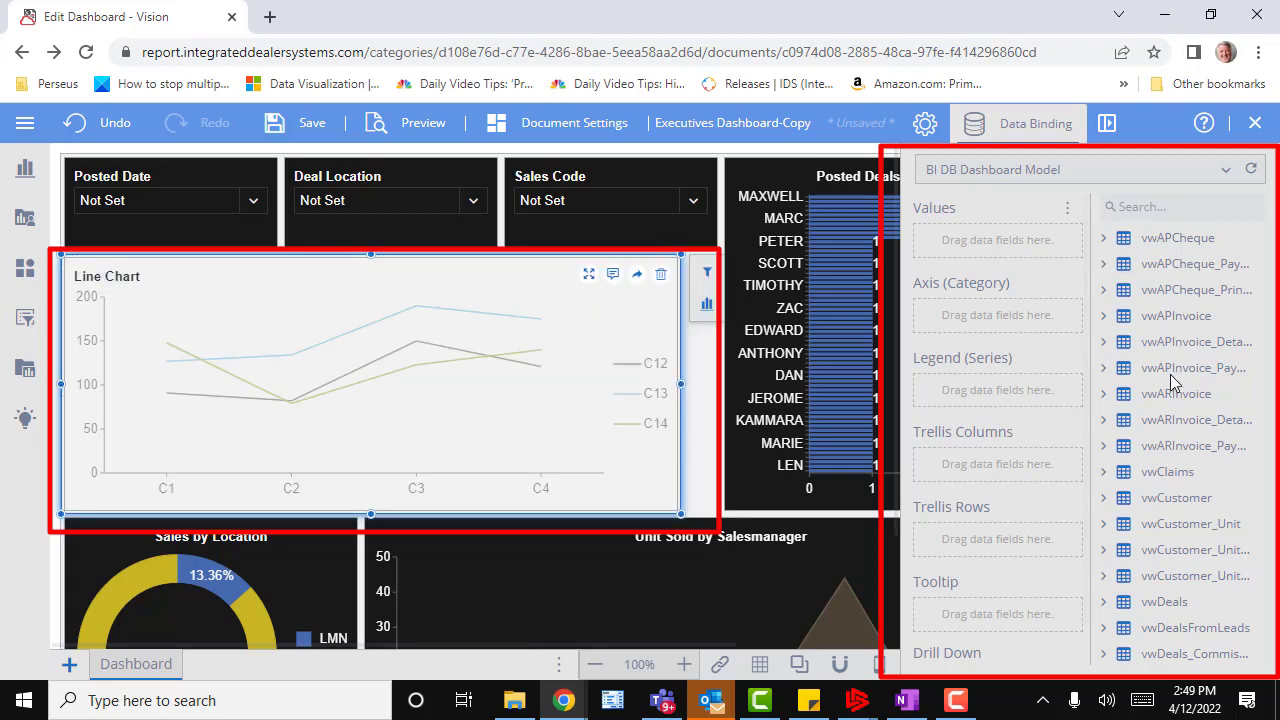
- Add the Id field of vwDeals to the new line chart's values
scroll(1116, 568, down, 1)
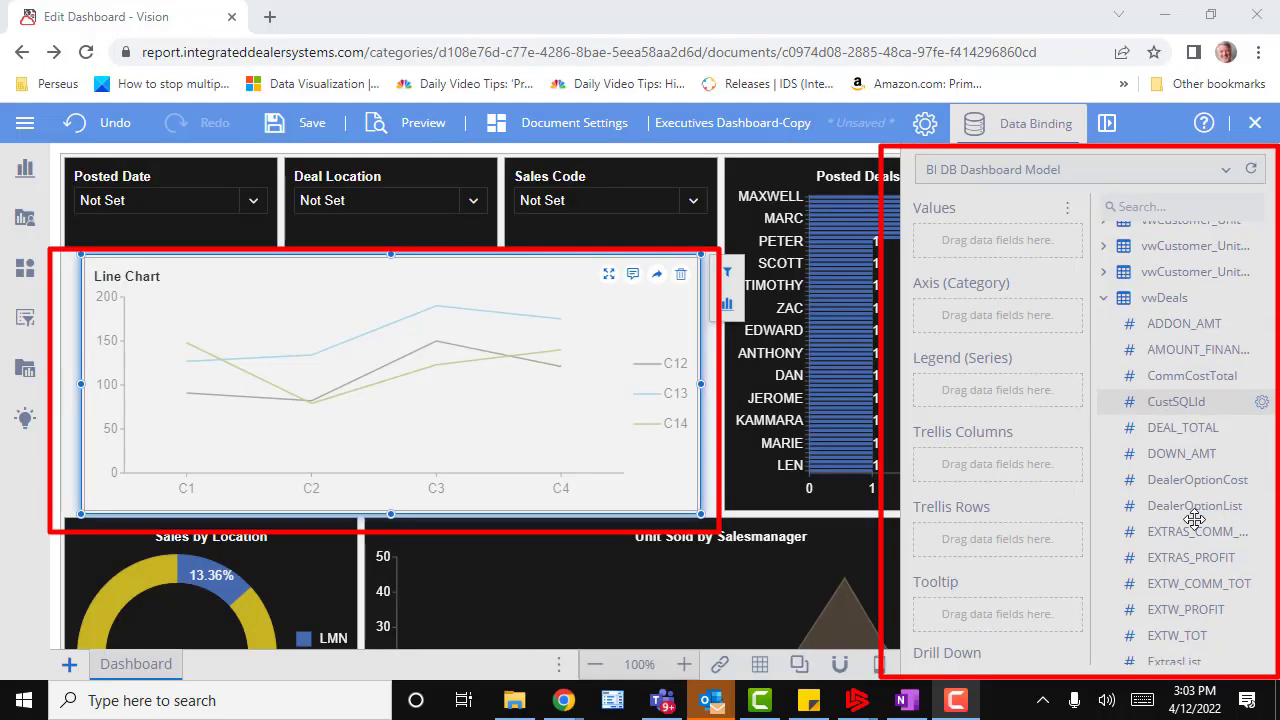
scroll(1196, 517, down, 1)
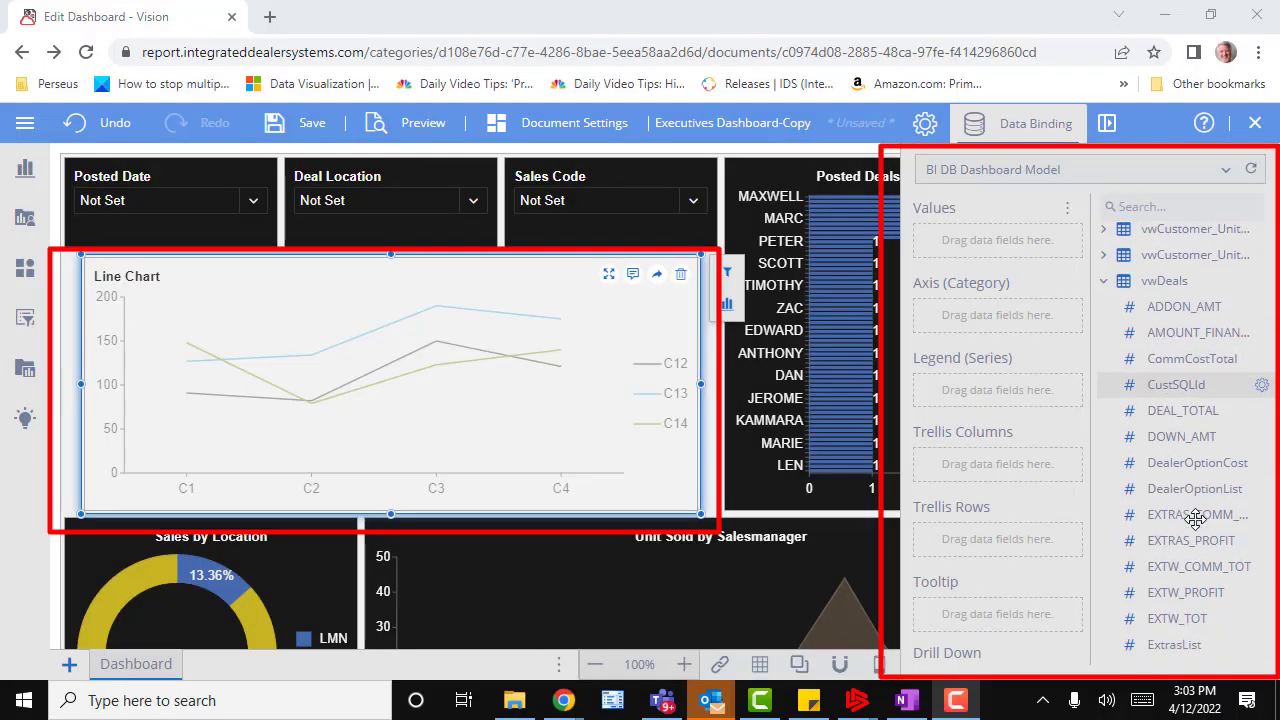
scroll(1196, 517, down, 6)
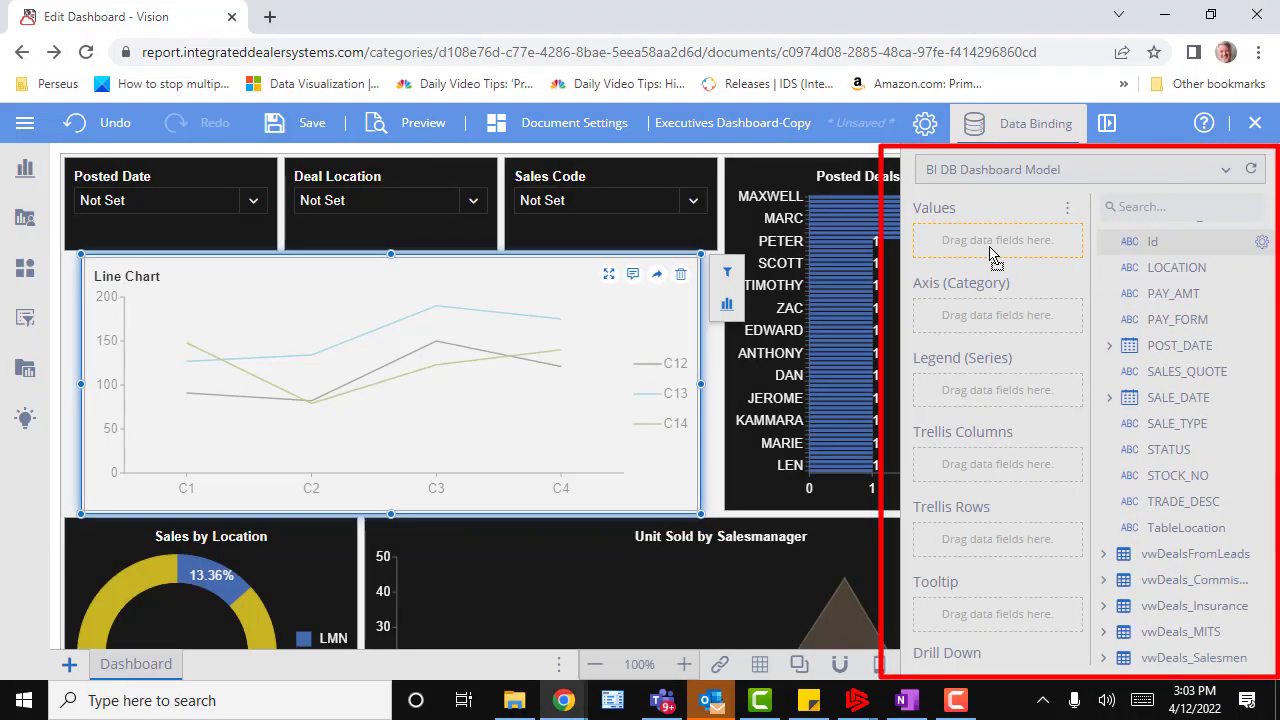
drag(990, 249, 991, 250)
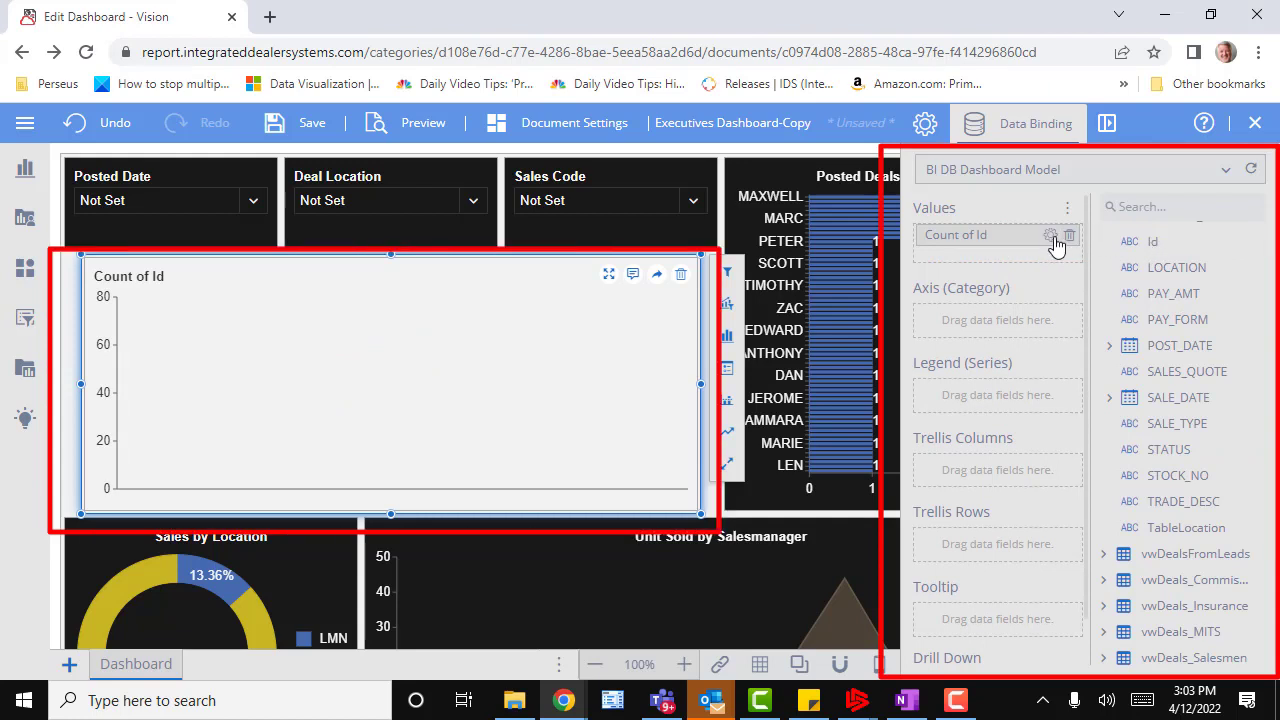
- Rename the line chart's Id count value to Deals Count
click(1051, 236)
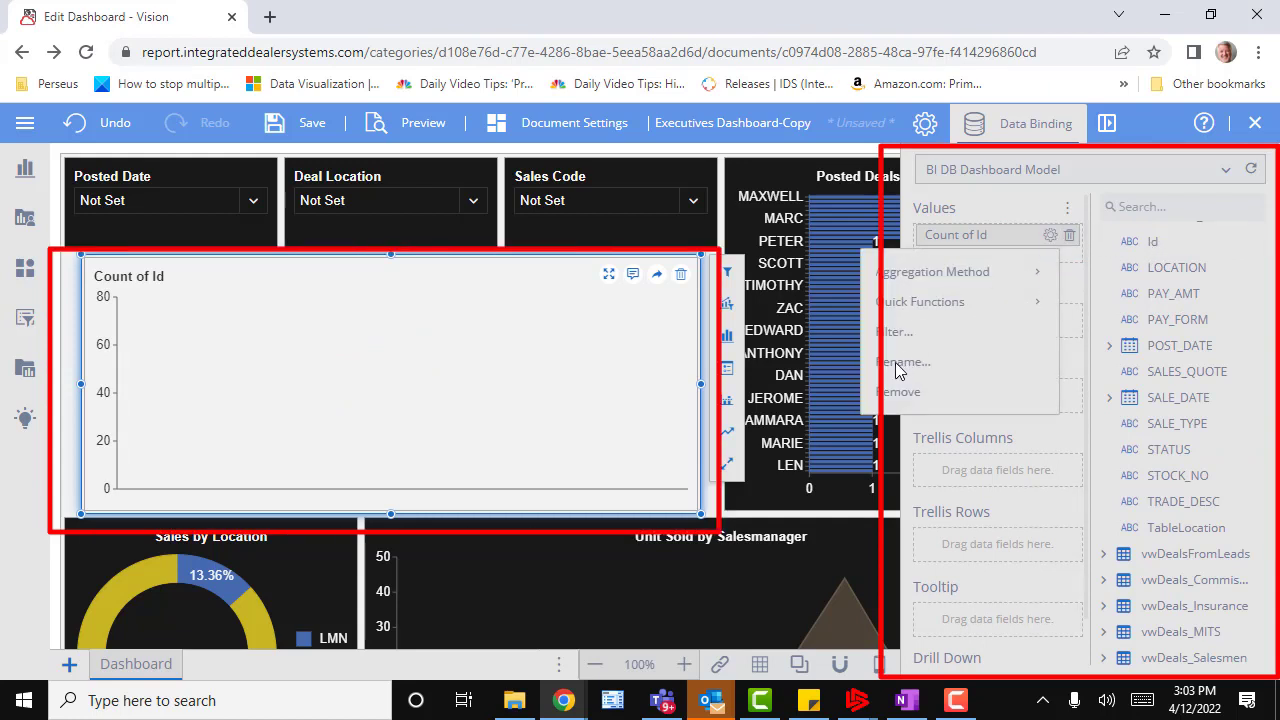
click(900, 362)
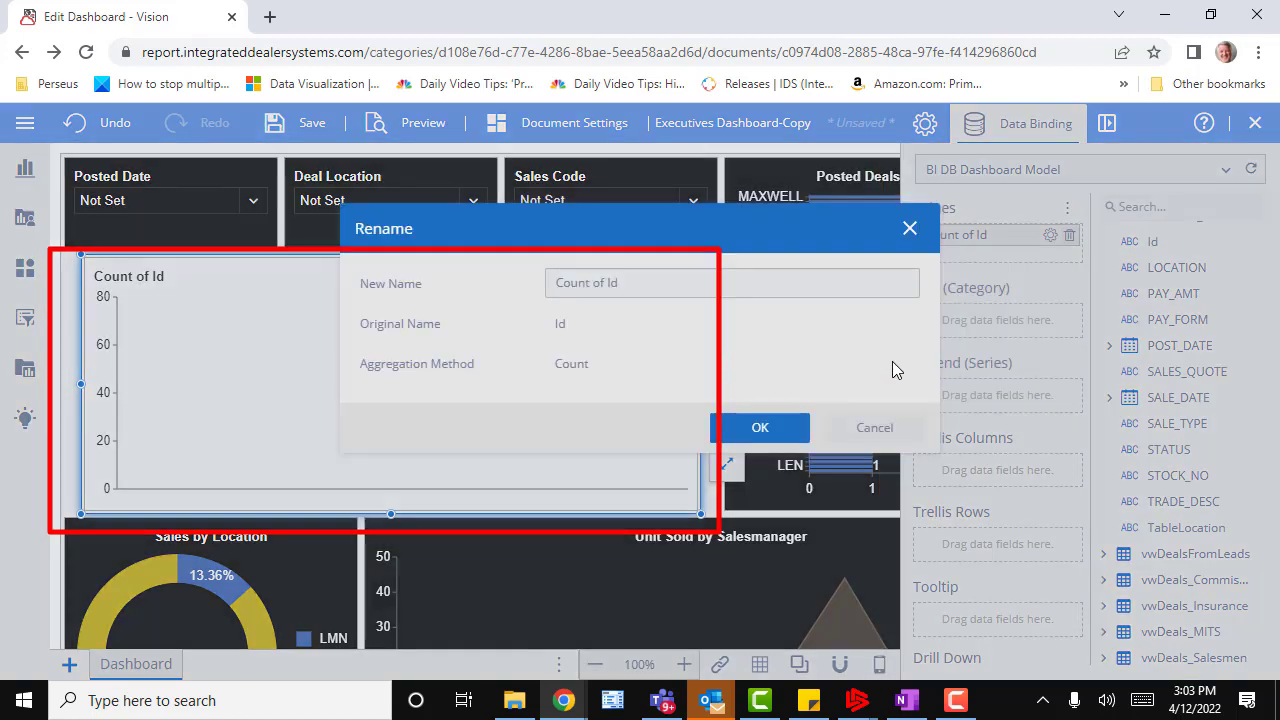
text(Deals Count)
click(760, 427)
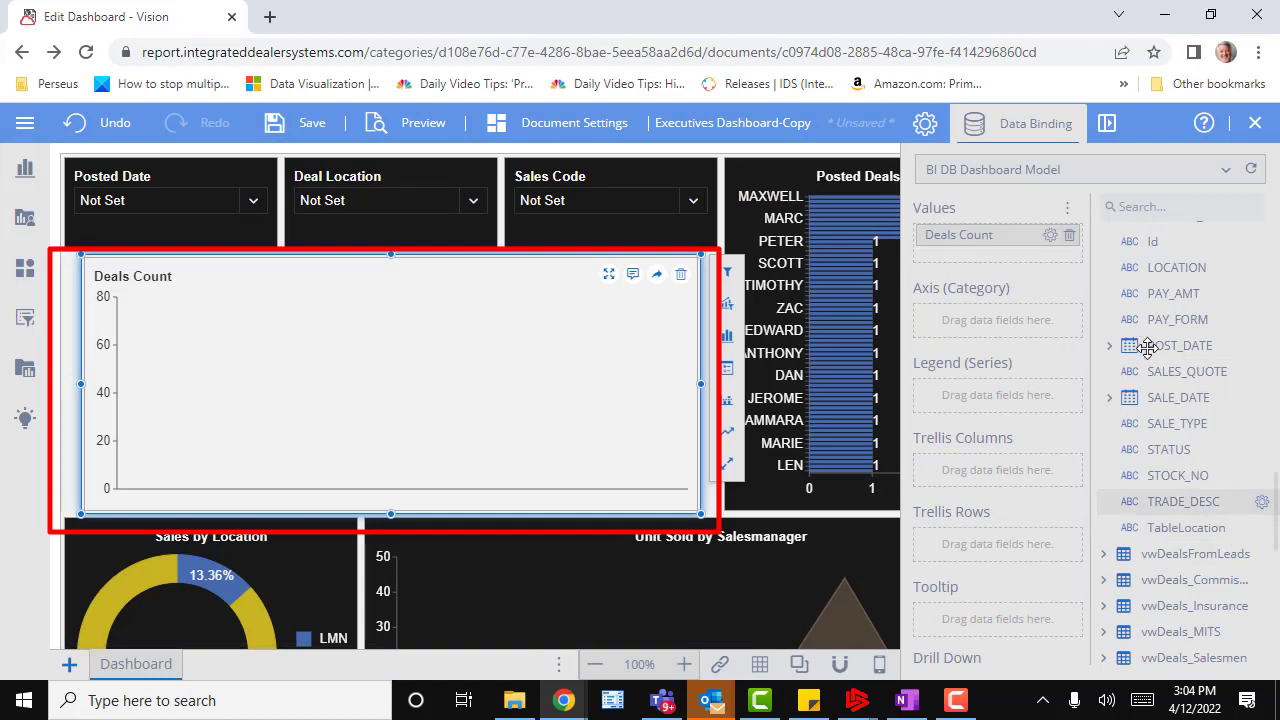
- Set POST_DATE as the line chart's category axis with only its year level, and LOCATION as the legend series
drag(1147, 346, 980, 325)
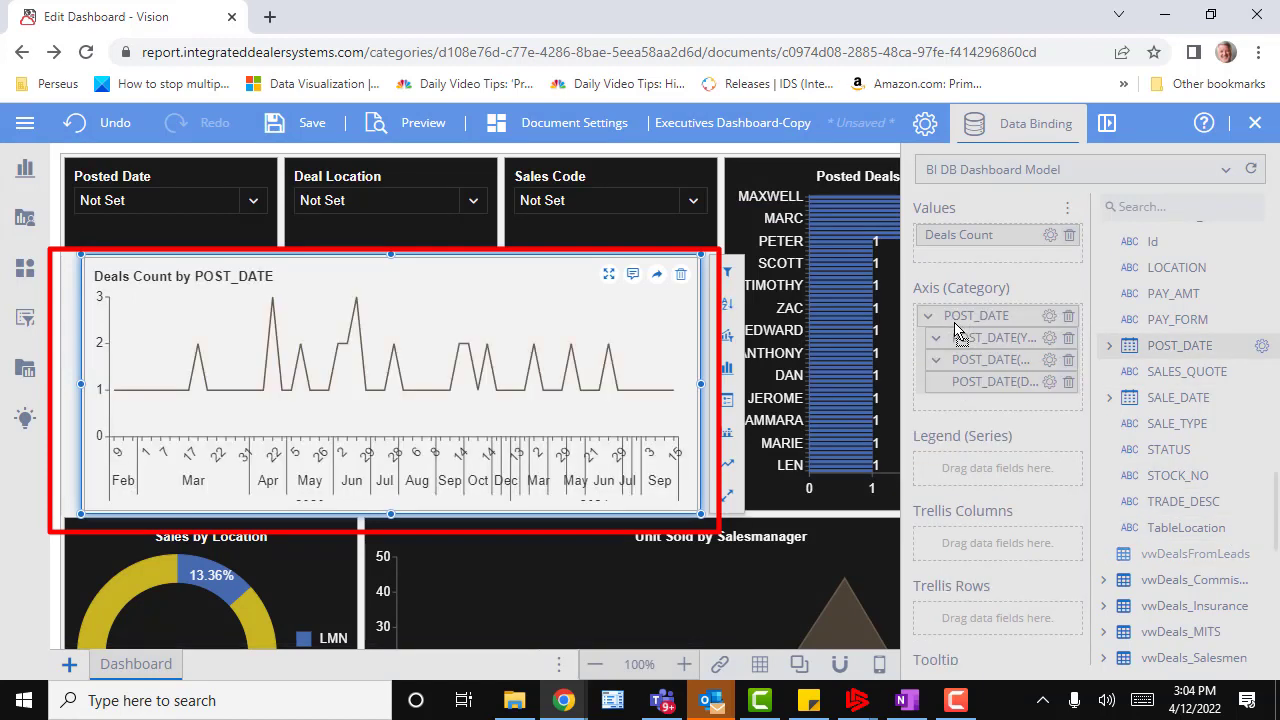
click(1068, 362)
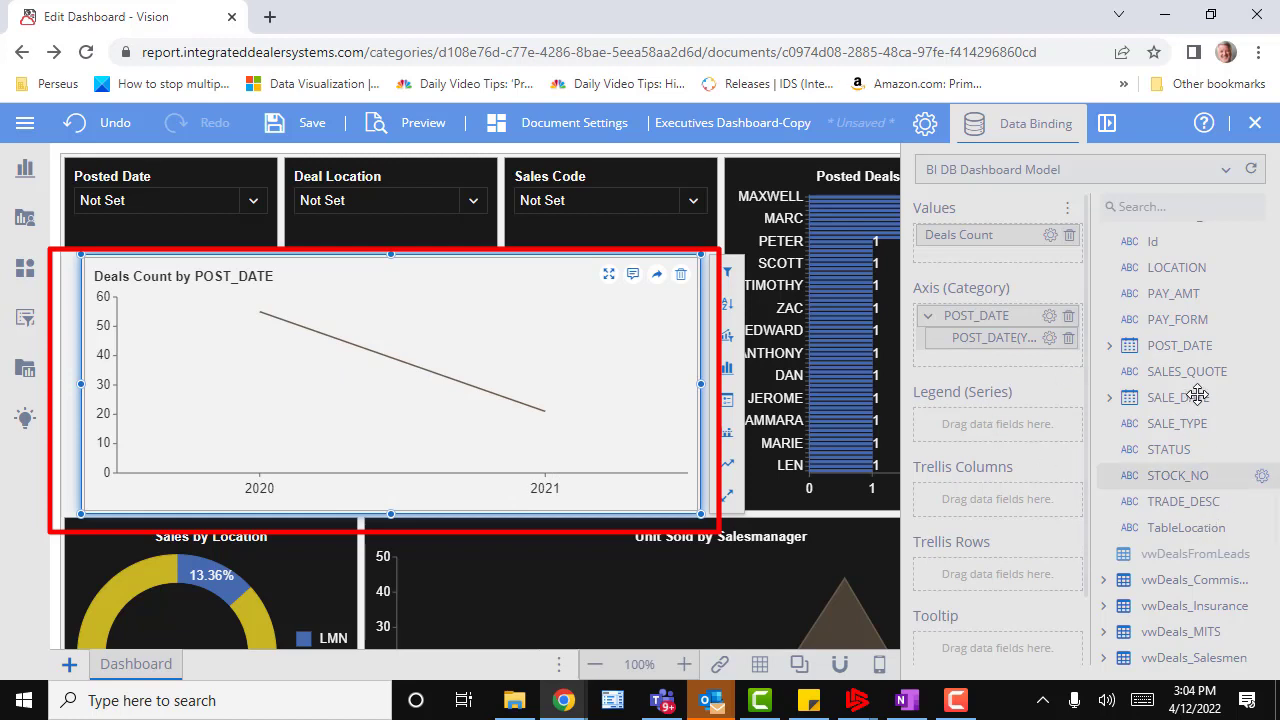
drag(1177, 267, 1023, 420)
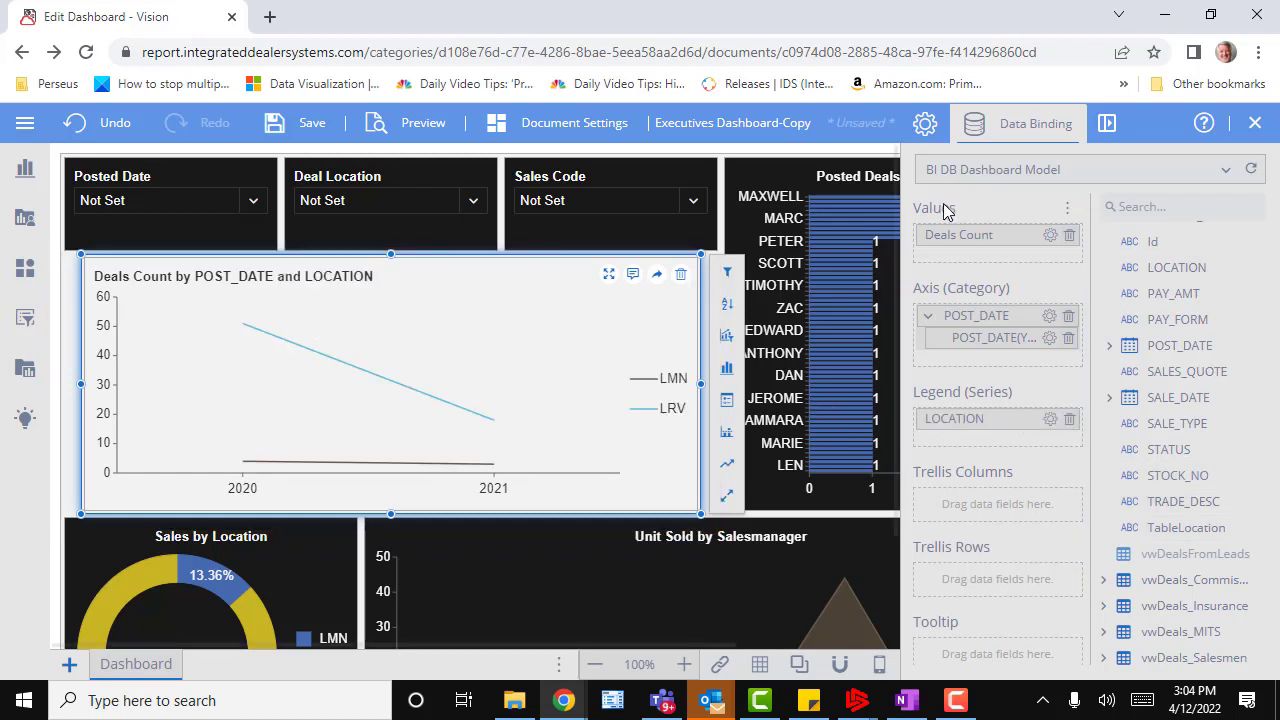
- Search the line chart's component properties for "title" and set the chart title to "Deals Count`"
click(924, 128)
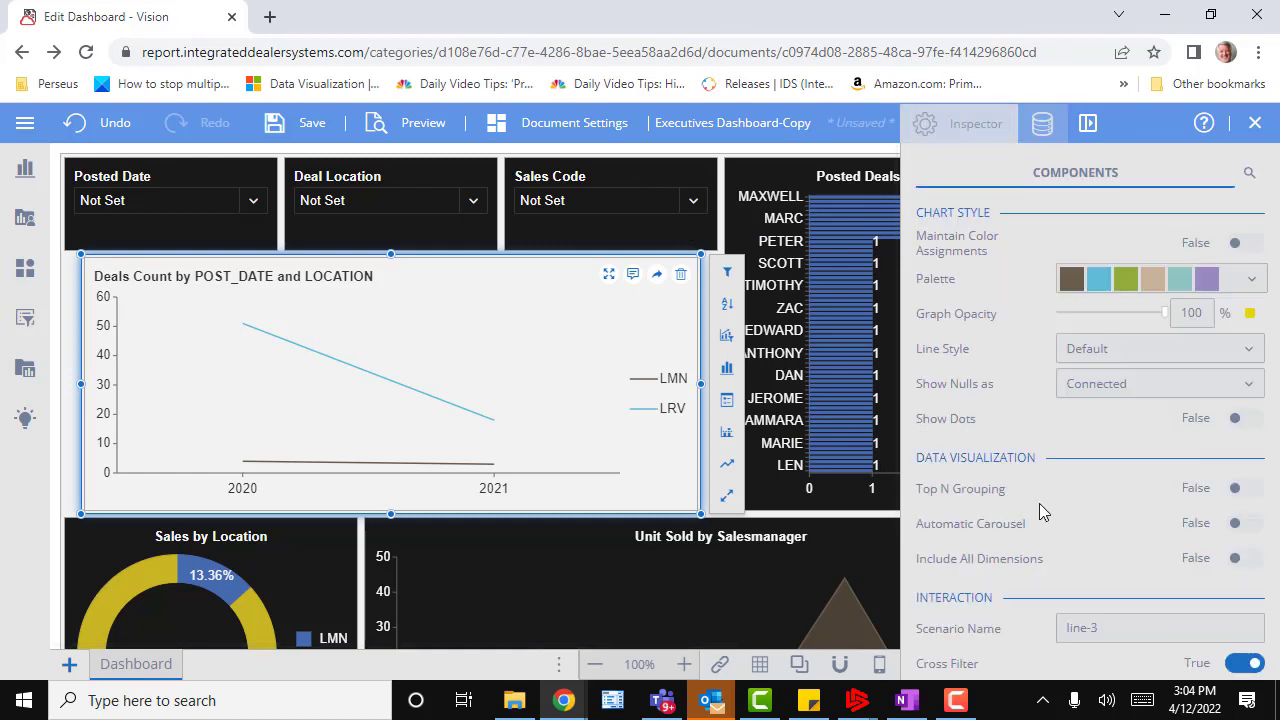
click(1249, 173)
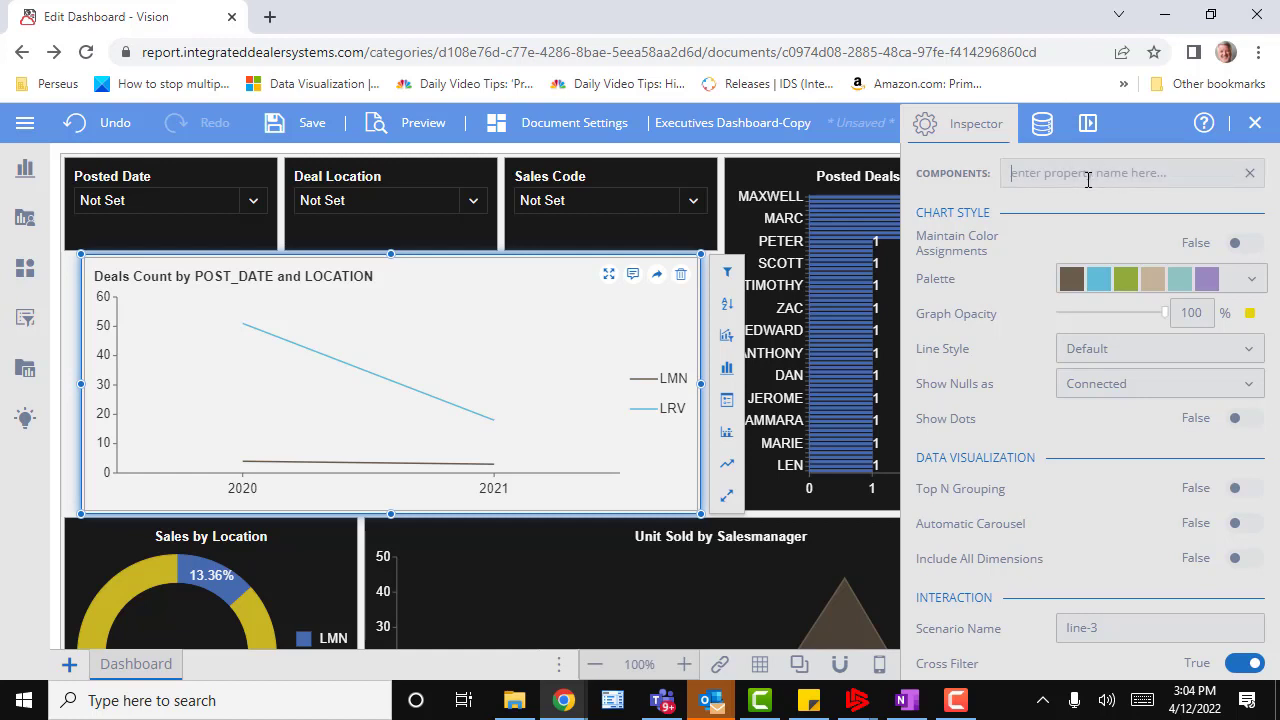
text(tot)
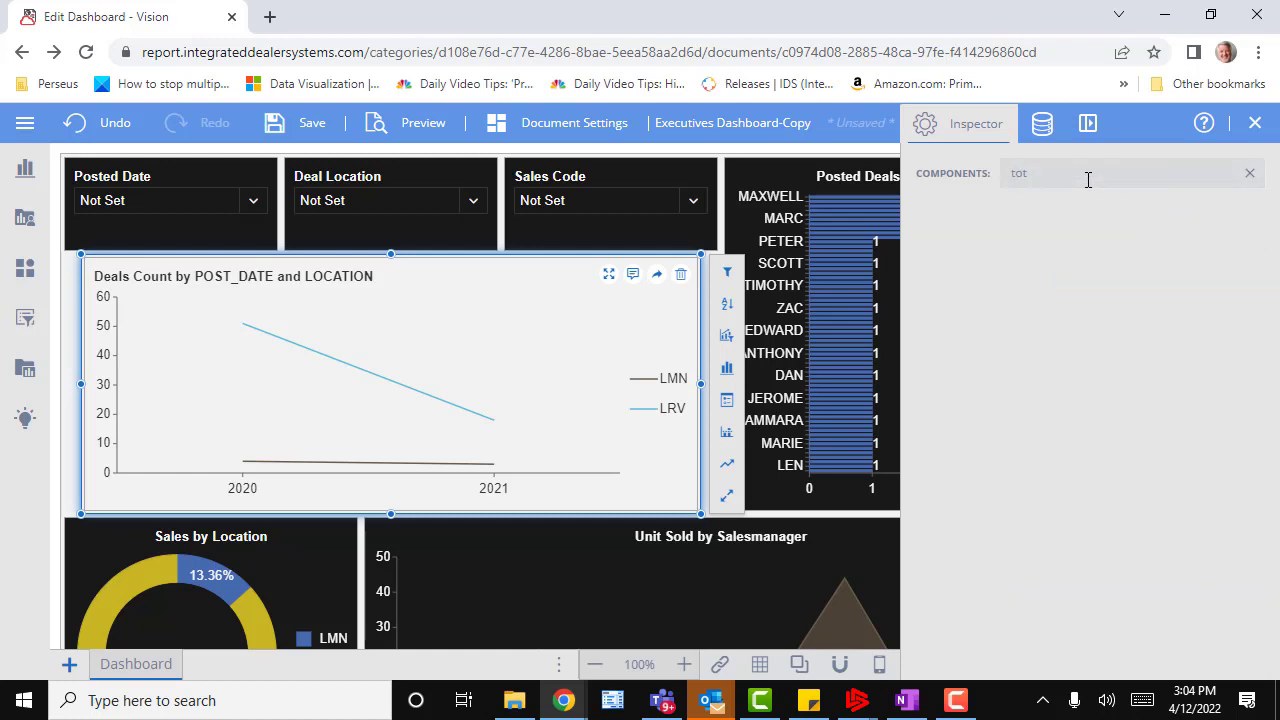
key(BackSpace)
key(BackSpace)
key(BackSpace)
text(ot)
key(BackSpace)
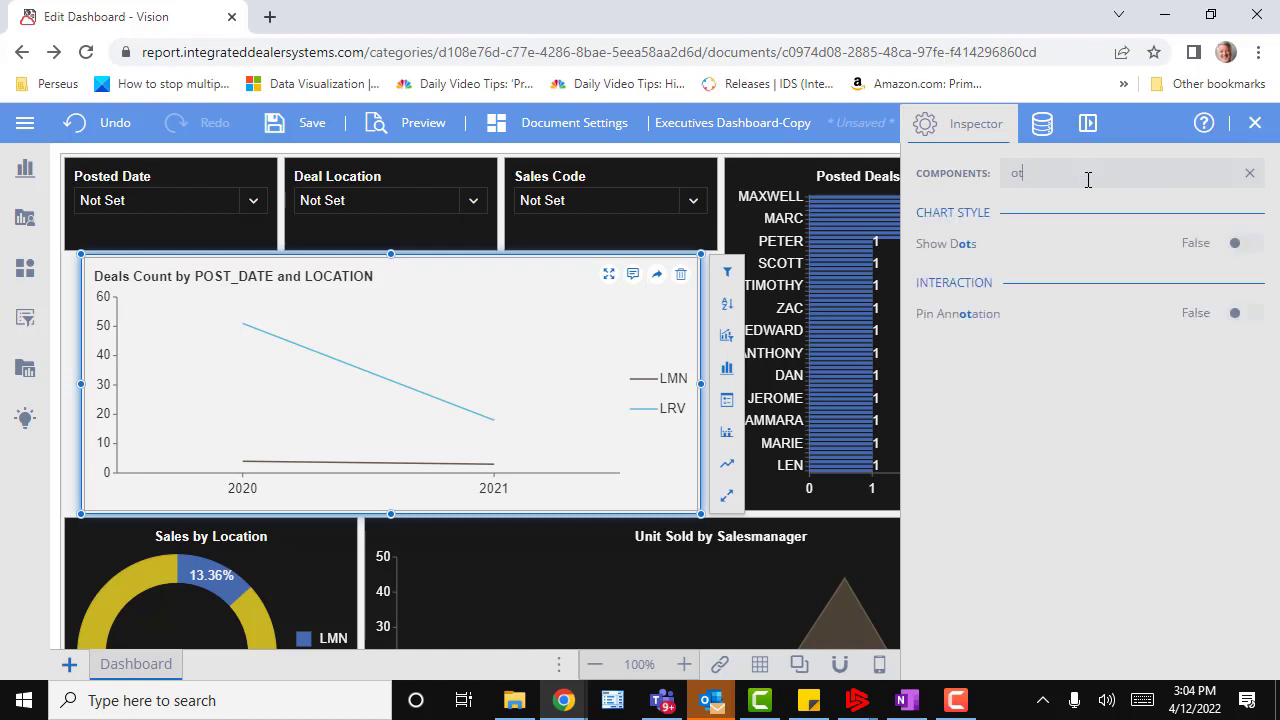
key(BackSpace)
key(BackSpace)
text(title)
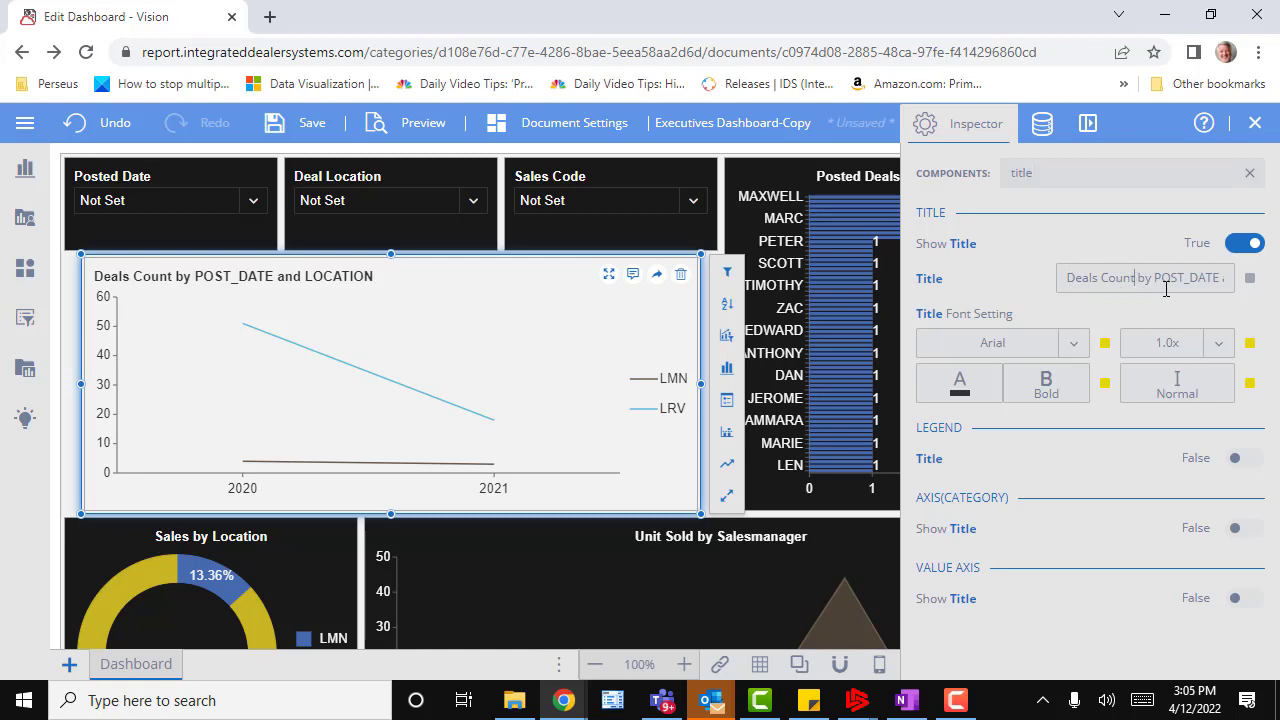
key(shift+End)
key(Delete)
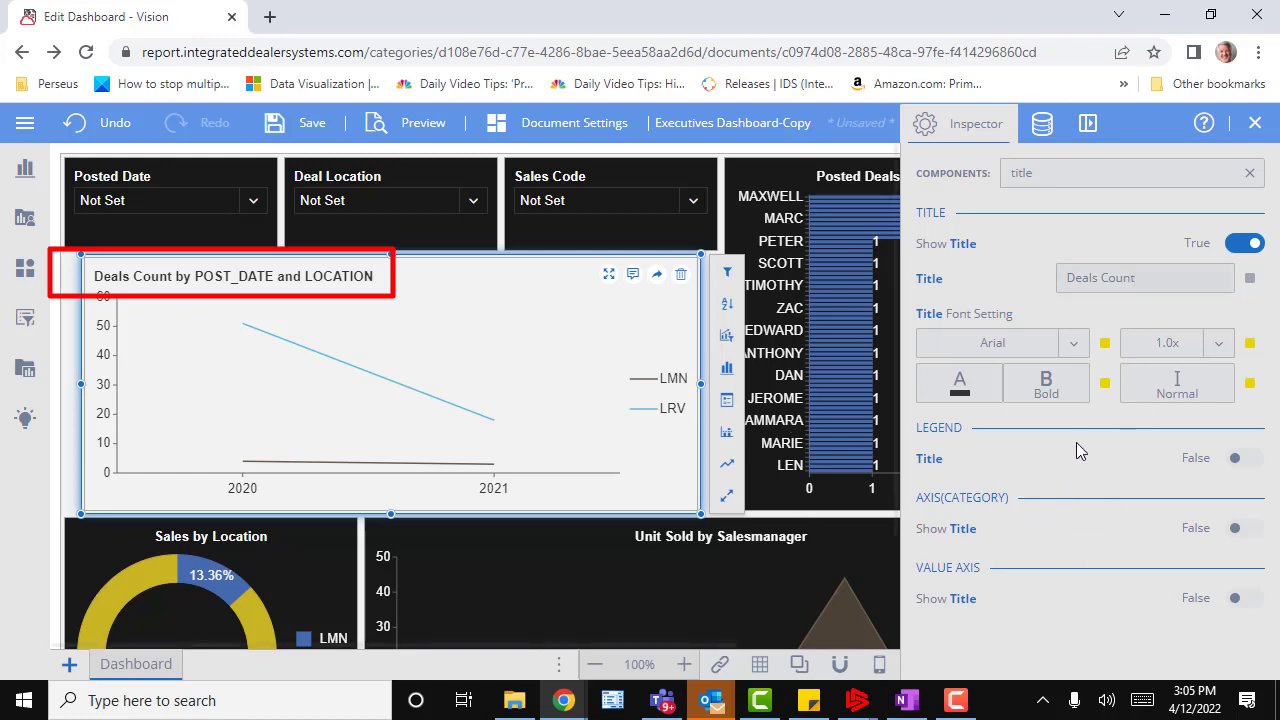
text(`)
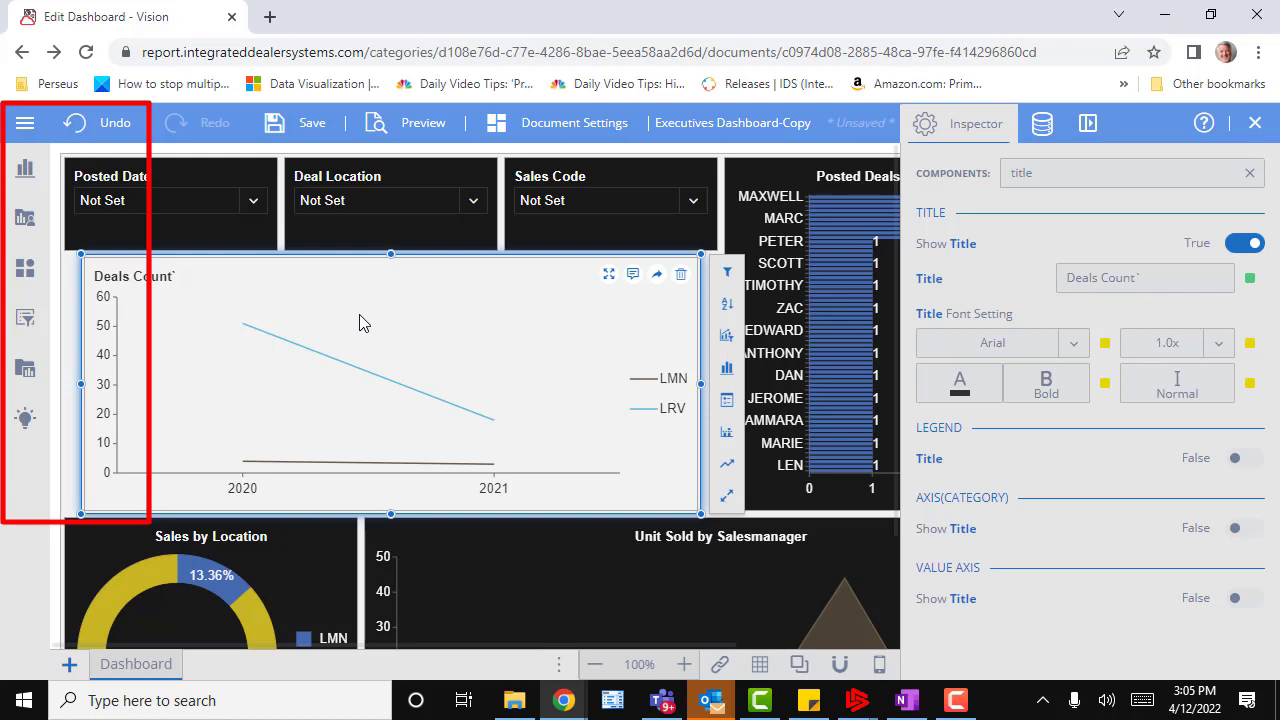
- Review the line chart's data bindings and its component properties
click(1045, 125)
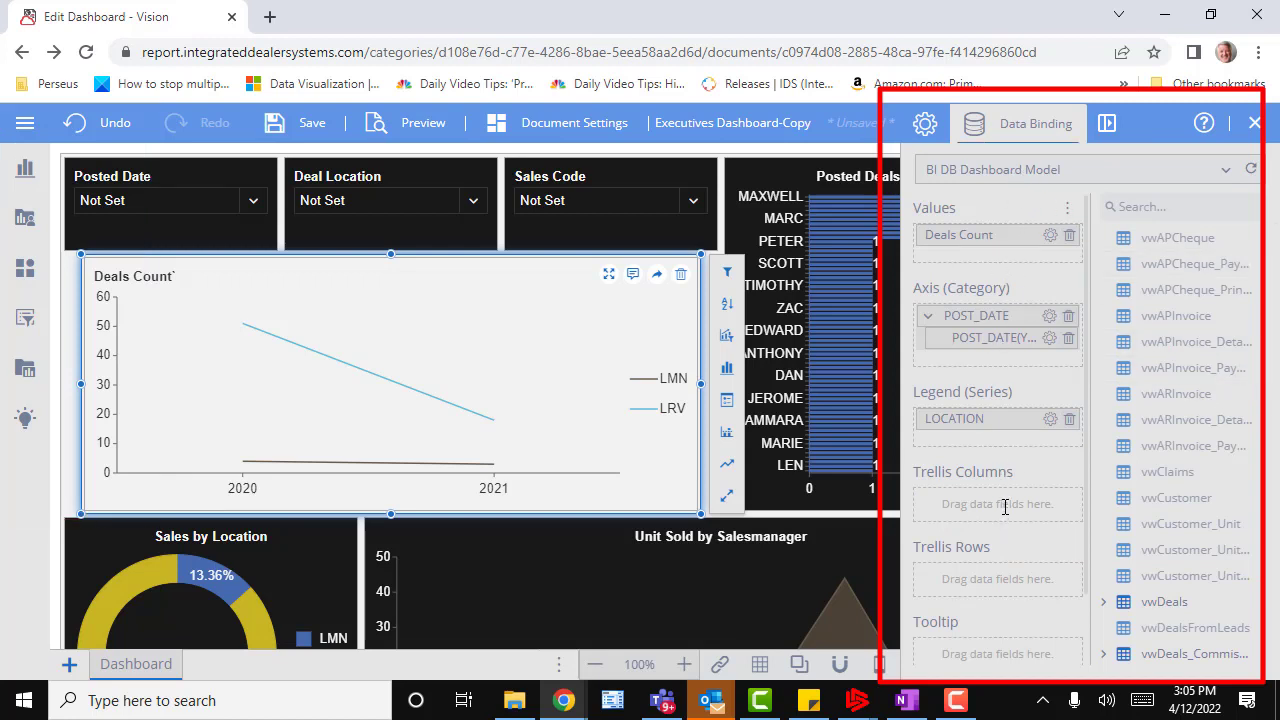
click(926, 127)
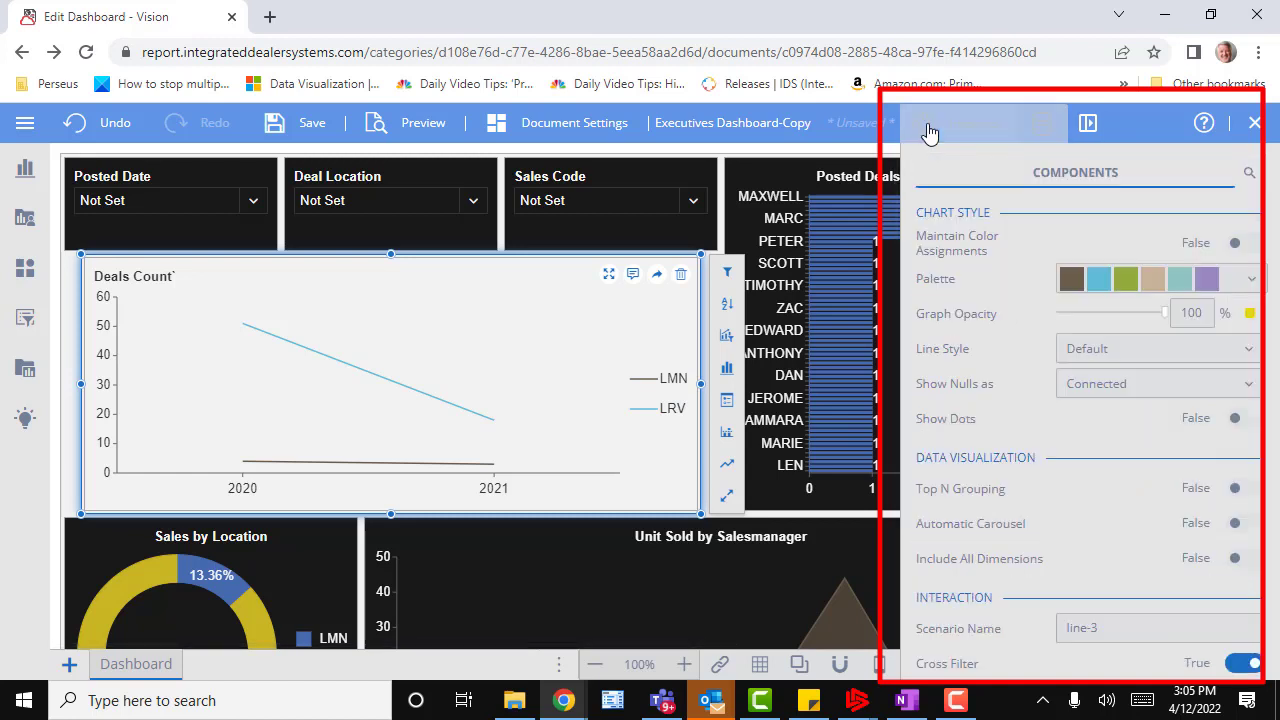